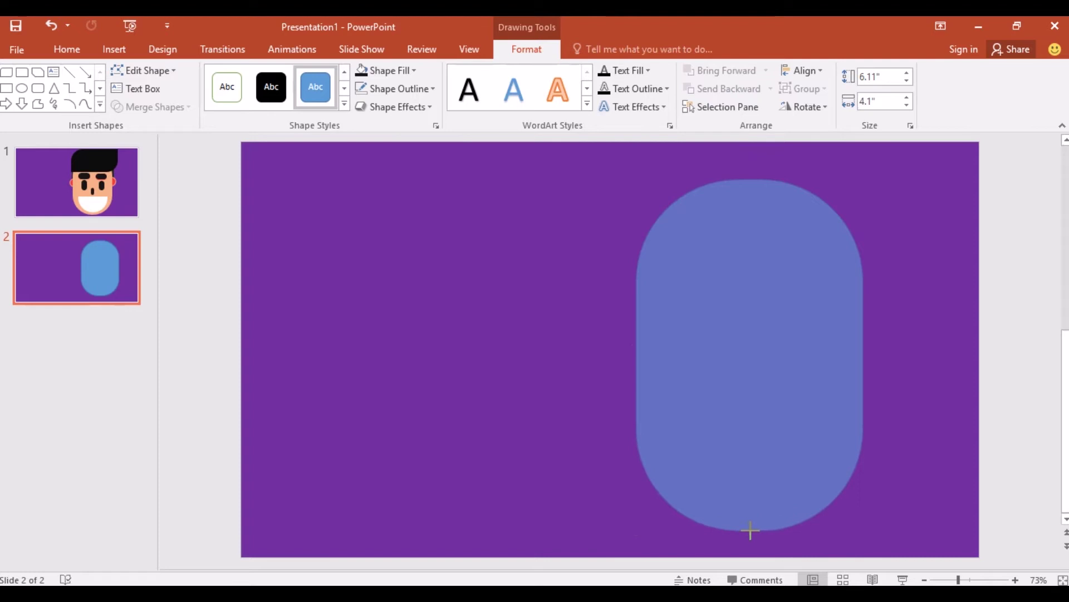
# - Draw the rounded head shape about 6.34" by 4.33" on the right half of the slide and remove its outline
pyautogui.moveTo(865, 356); pyautogui.dragTo(874, 367)
pyautogui.moveTo(765, 353); pyautogui.dragTo(787, 366)
pyautogui.click(422, 94)
pyautogui.click(404, 259)
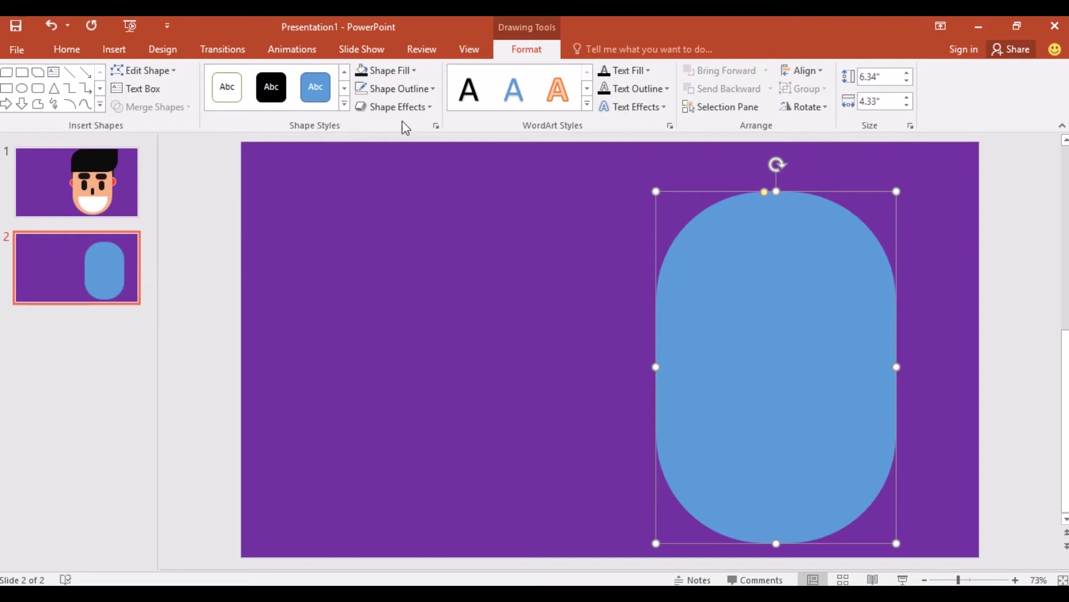
# - Fill the head shape with light orange and stretch it upward to about 6.44" in height
pyautogui.click(422, 75)
pyautogui.click(432, 146)
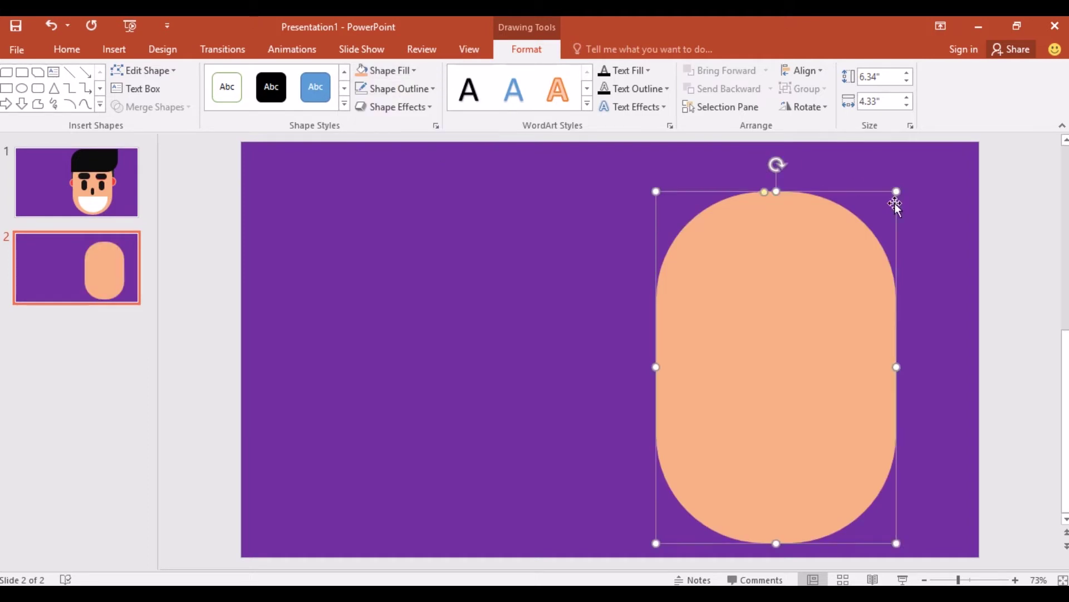
pyautogui.moveTo(775, 192); pyautogui.dragTo(775, 186)
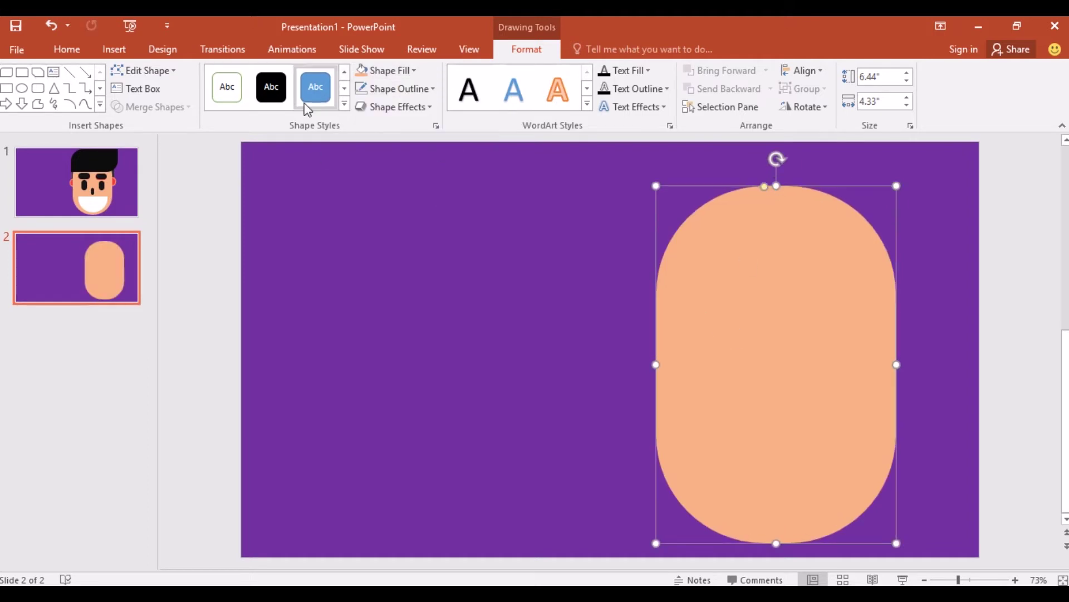
# - Draw a round diagonal corner rectangle and fit it over the top of the head as hair, about 2.64" by 4.84"
pyautogui.click(114, 49)
pyautogui.click(264, 89)
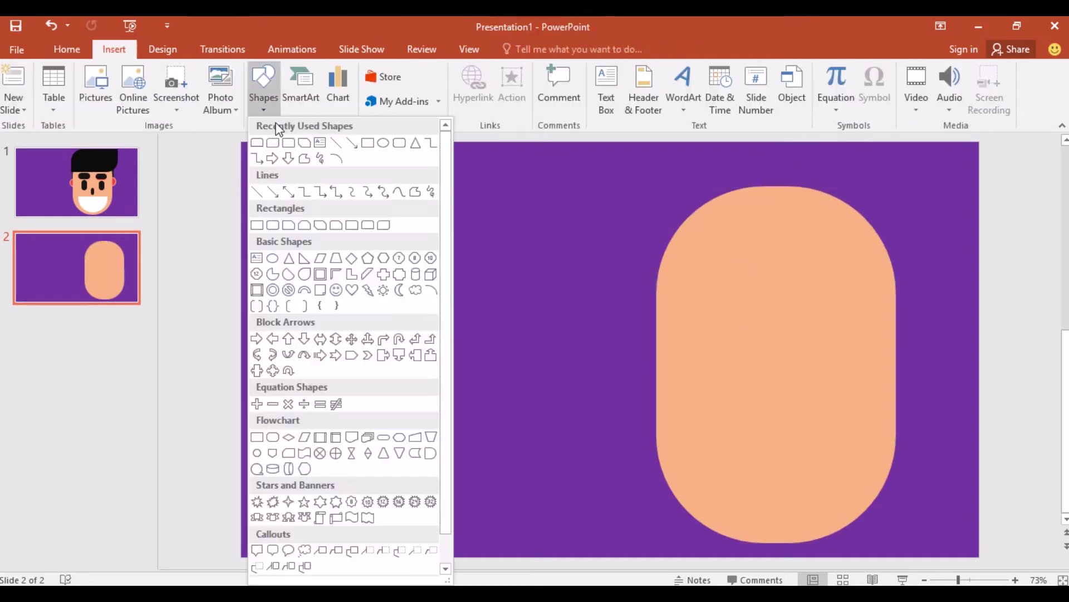
pyautogui.click(367, 225)
pyautogui.moveTo(376, 234); pyautogui.dragTo(430, 268)
pyautogui.moveTo(480, 308); pyautogui.dragTo(759, 239)
pyautogui.moveTo(653, 232); pyautogui.dragTo(645, 234)
pyautogui.moveTo(900, 233); pyautogui.dragTo(914, 231)
pyautogui.moveTo(779, 163); pyautogui.dragTo(779, 154)
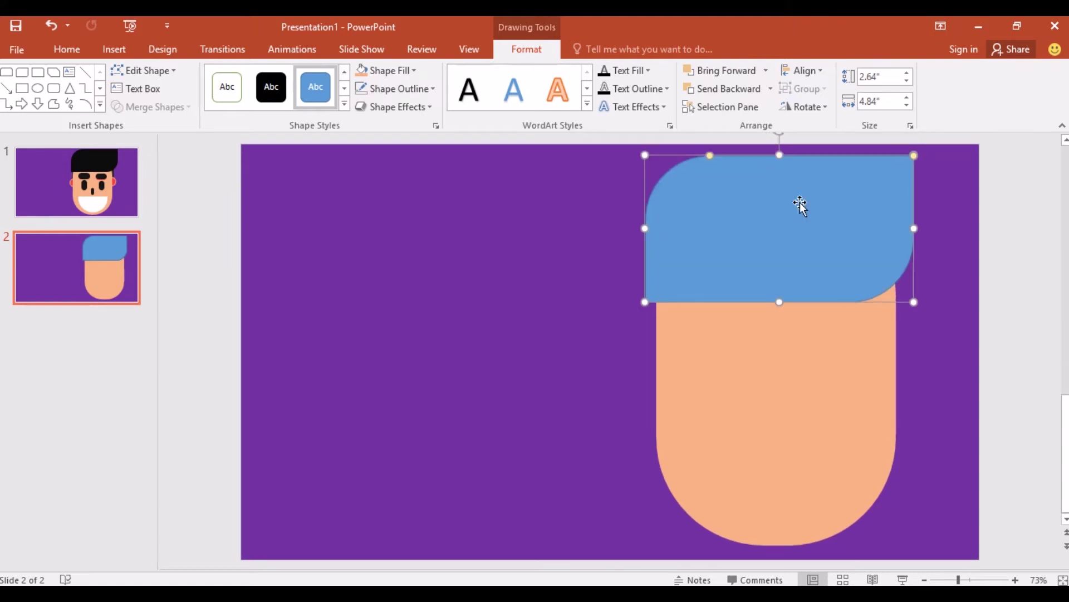
# - Remove the hair shape's outline, fill it near-black and shift it slightly to fit the head
pyautogui.click(390, 89)
pyautogui.click(389, 243)
pyautogui.click(390, 70)
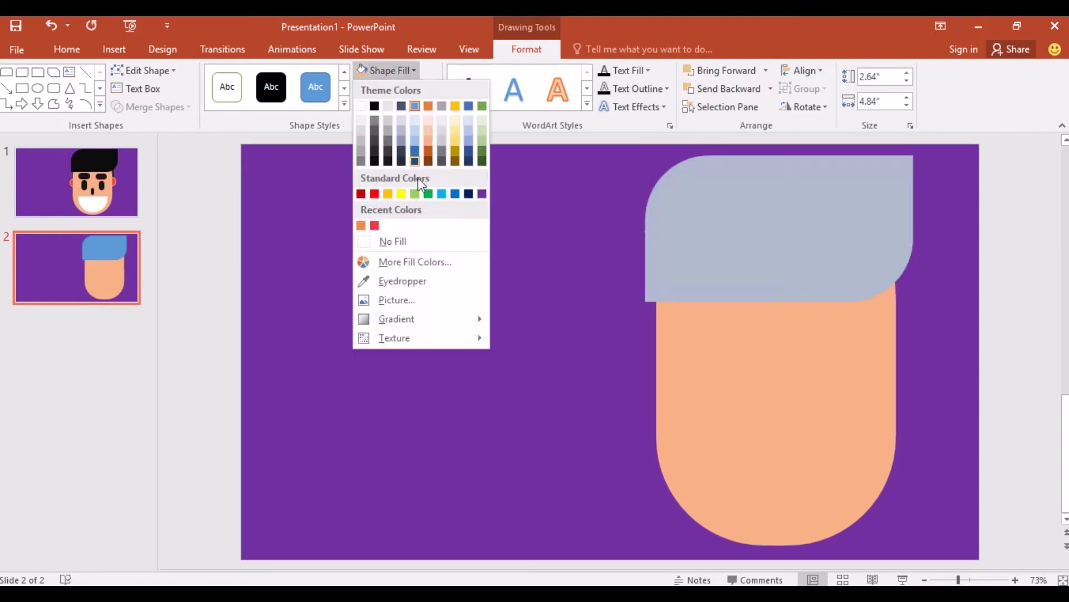
pyautogui.click(390, 161)
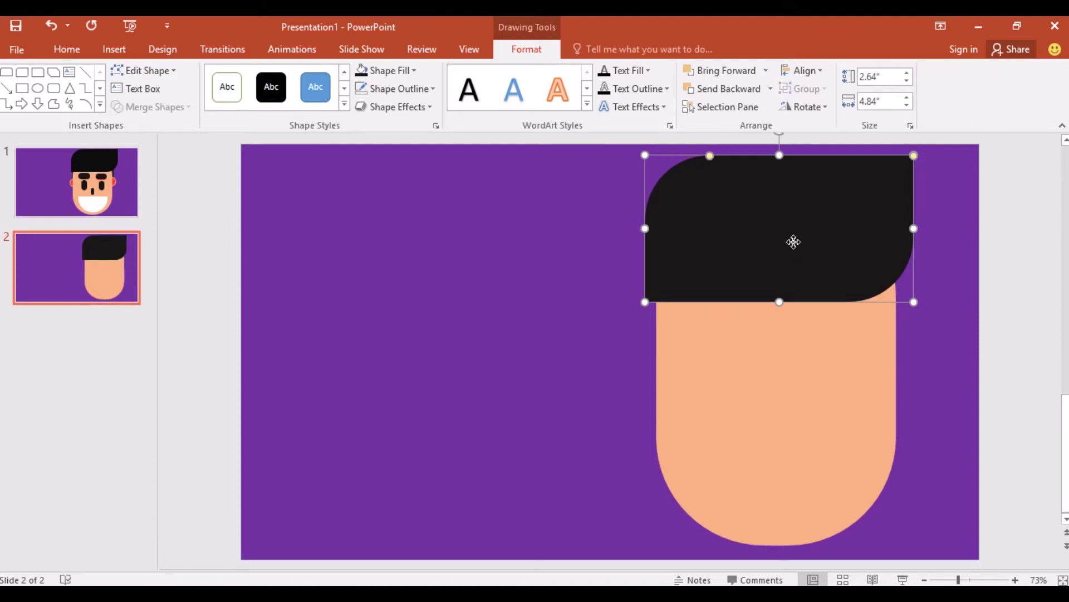
pyautogui.moveTo(795, 247); pyautogui.dragTo(798, 249)
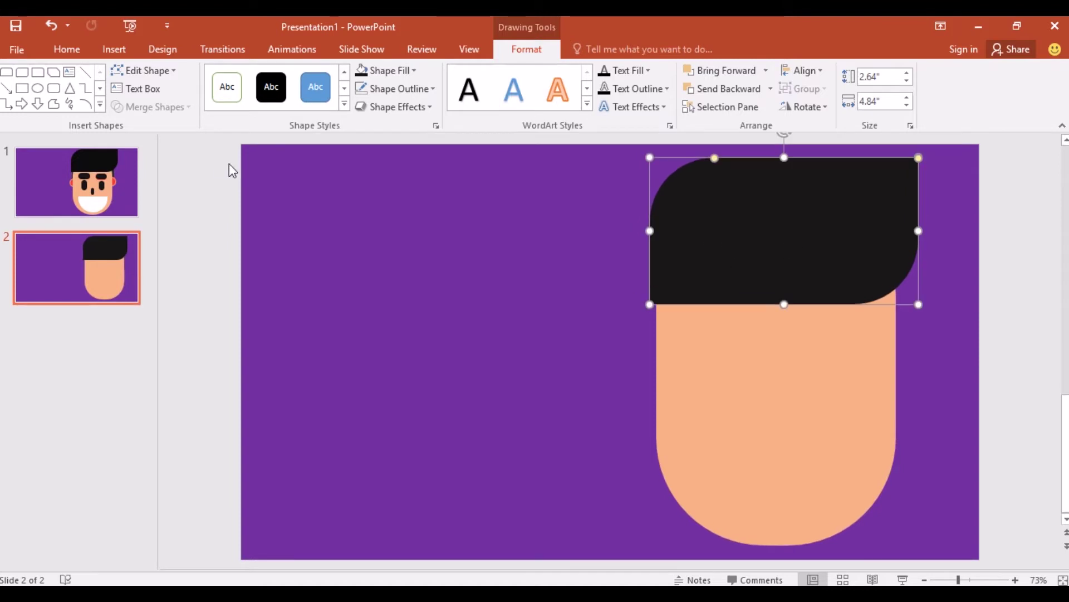
# - Draw a rounded rectangle about 0.73" by 1.47" on the empty left area and round its ends fully for an eyebrow
pyautogui.click(114, 49)
pyautogui.click(263, 89)
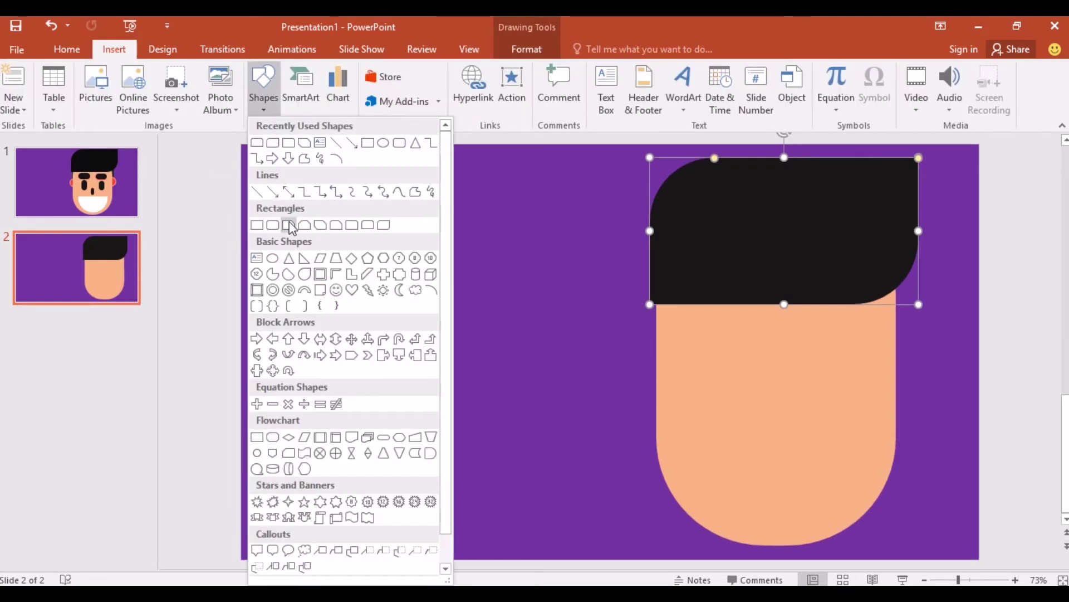
pyautogui.click(257, 224)
pyautogui.moveTo(380, 259); pyautogui.dragTo(463, 301)
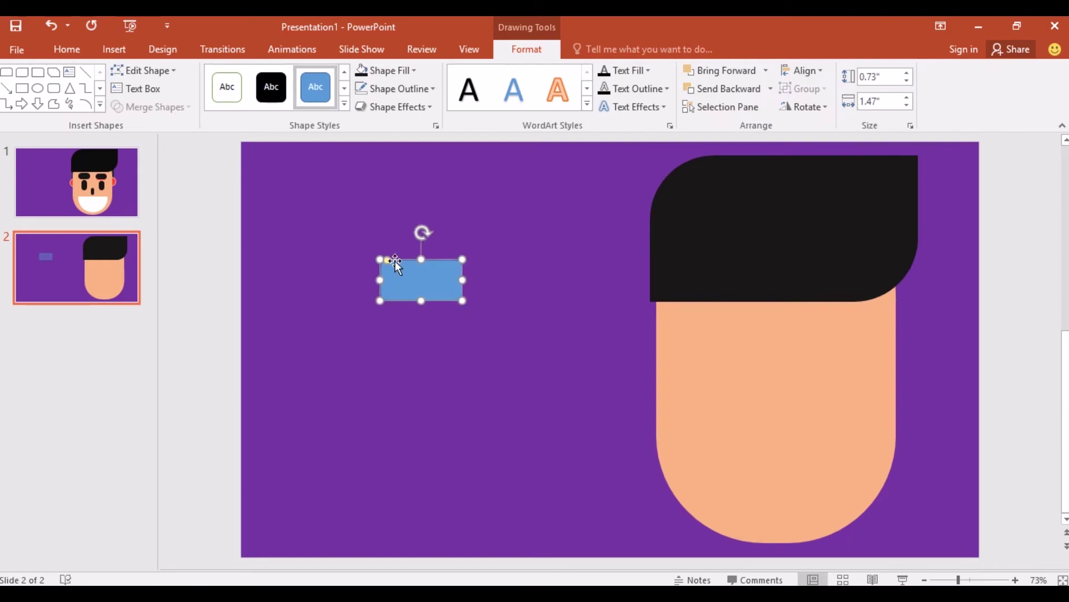
pyautogui.moveTo(389, 260); pyautogui.dragTo(405, 272)
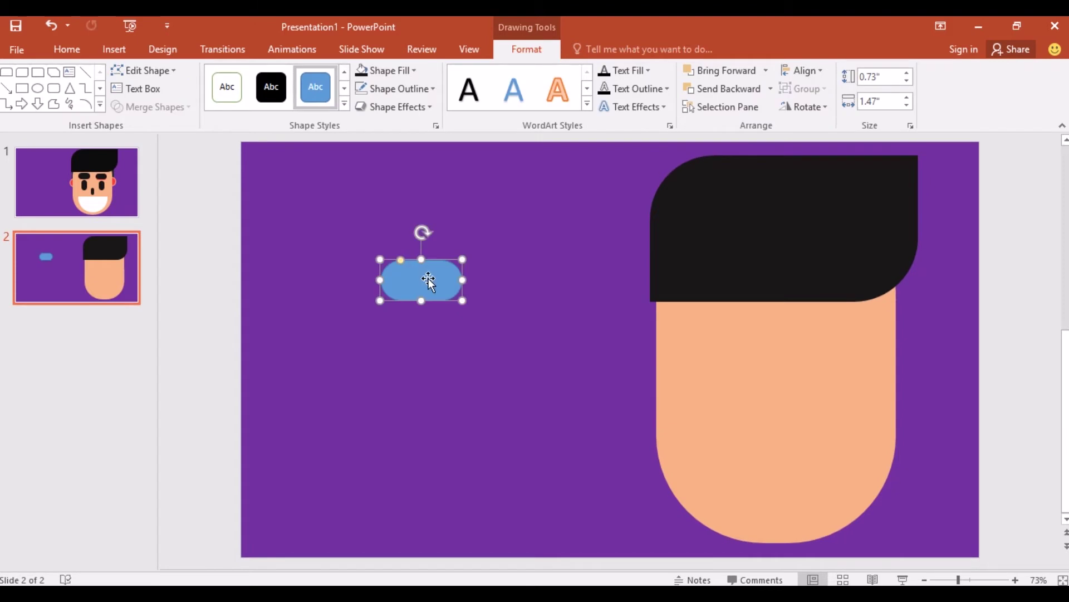
# - Fill the eyebrow shape near-black and remove its outline
pyautogui.click(390, 70)
pyautogui.click(375, 124)
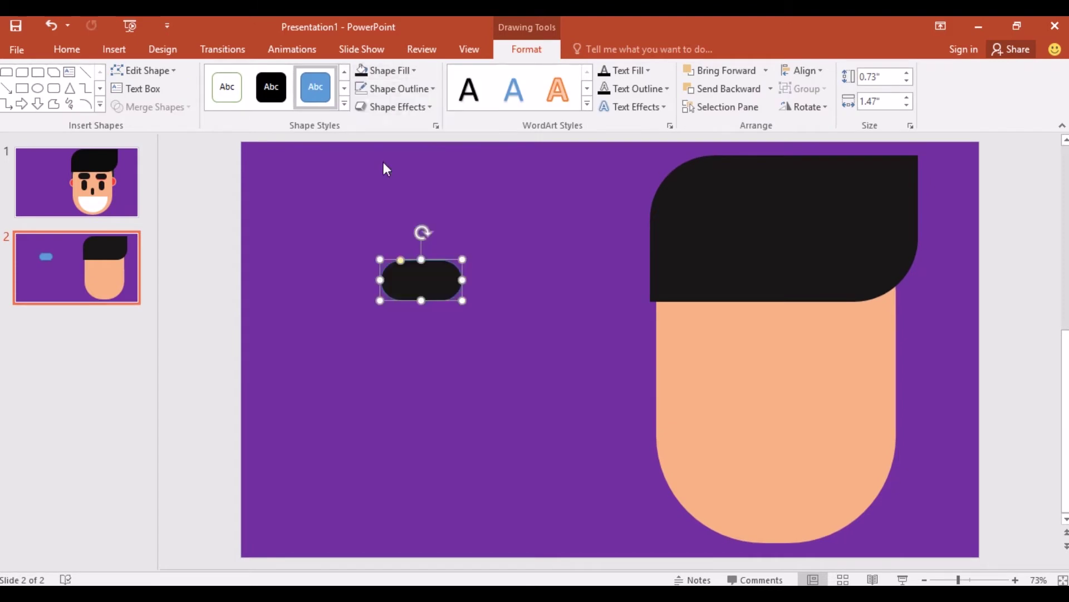
pyautogui.click(399, 89)
pyautogui.click(390, 260)
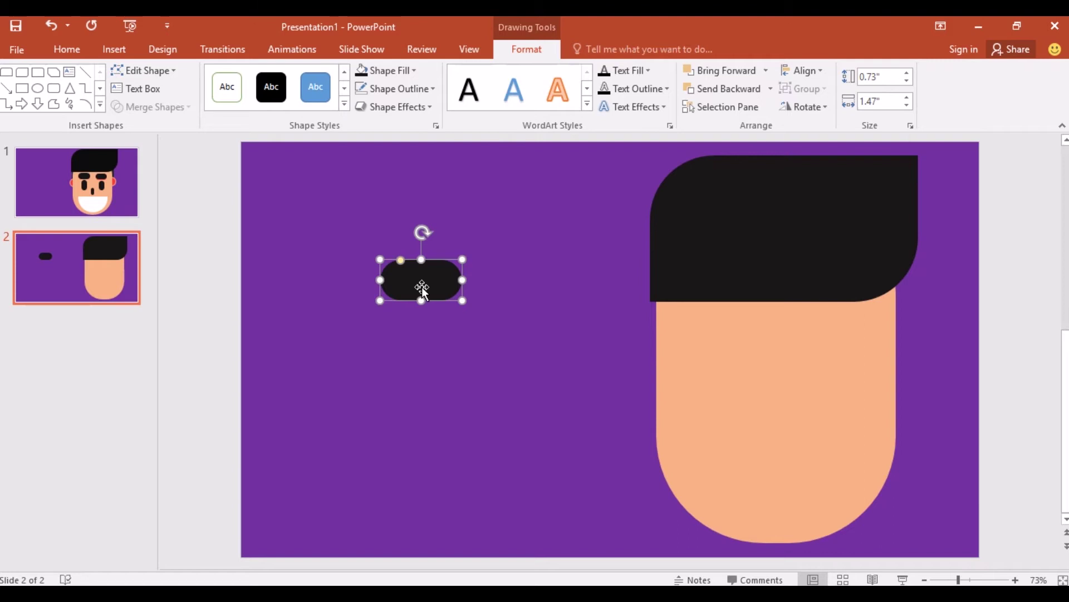
# - Duplicate the eyebrow shape, offset the copy slightly downward, fill it red and send it behind the black one
pyautogui.hotkey('ctrl', 'd')
pyautogui.moveTo(422, 287); pyautogui.dragTo(424, 308)
pyautogui.click(390, 70)
pyautogui.click(374, 225)
pyautogui.rightClick(443, 285)
pyautogui.click(599, 453)
# - Group the black eyebrow shape with its red copy
pyautogui.moveTo(342, 232); pyautogui.dragTo(514, 304)
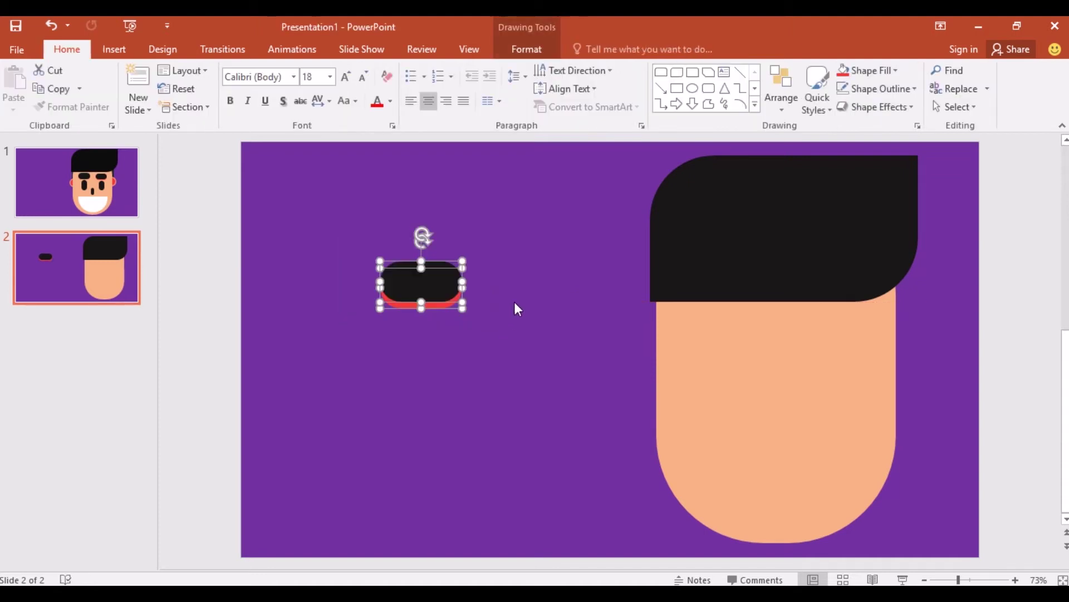
pyautogui.rightClick(455, 289)
pyautogui.moveTo(490, 375)
pyautogui.click(626, 377)
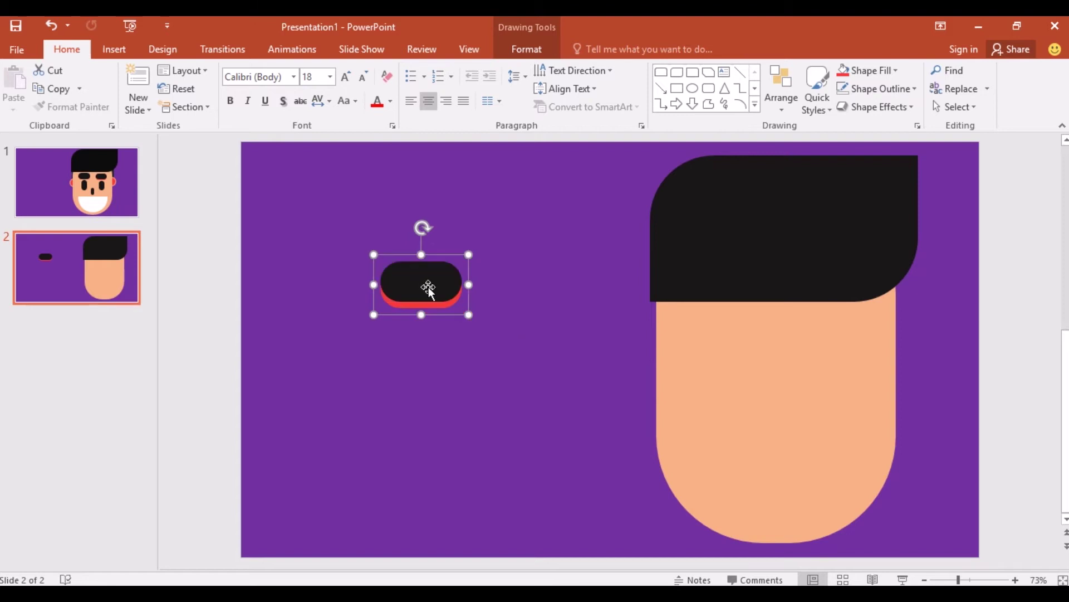
# - Duplicate the eyebrow group and place the two eyebrows, scaled down, side by side below the hair
pyautogui.moveTo(427, 286); pyautogui.dragTo(867, 351)
pyautogui.click(456, 304)
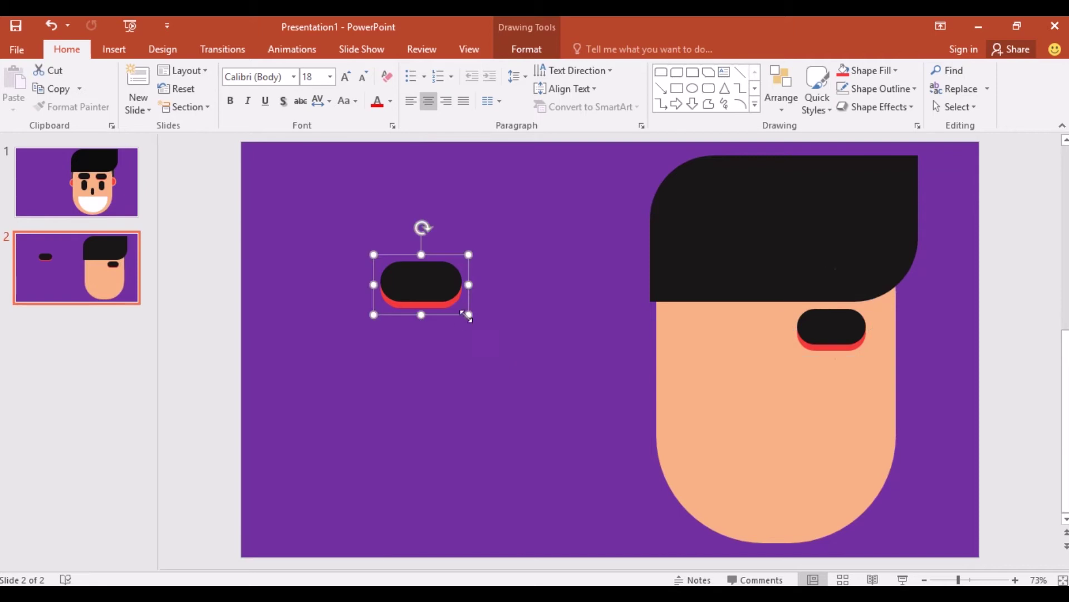
pyautogui.moveTo(468, 312); pyautogui.dragTo(732, 338)
# - Draw an upright rounded rectangle about 1.21" by 0.71" on the empty left area and round its corners fully for an eye
pyautogui.click(114, 49)
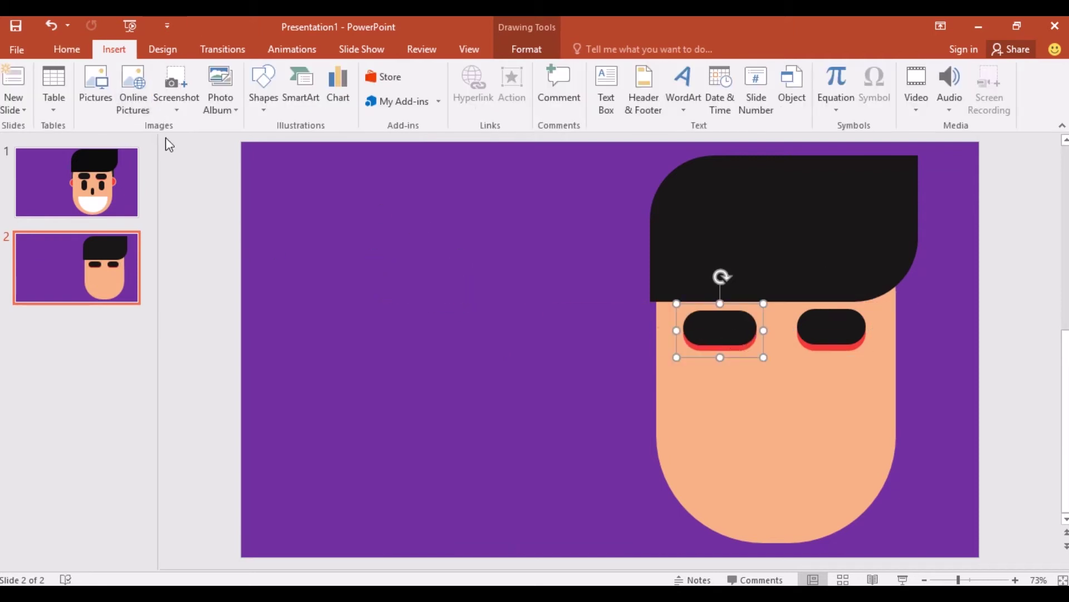
pyautogui.click(264, 89)
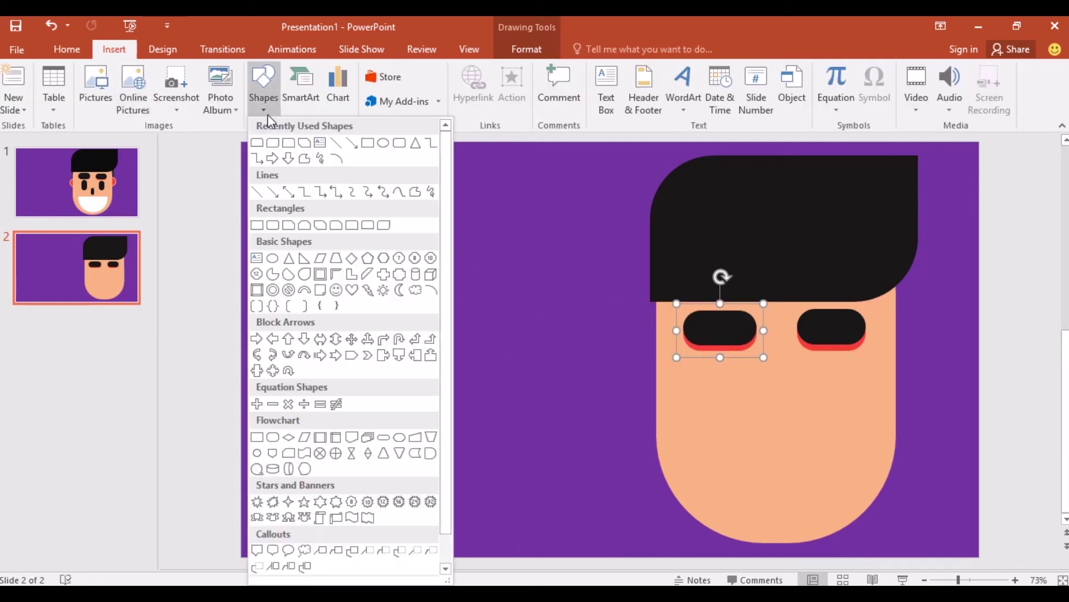
pyautogui.click(287, 224)
pyautogui.moveTo(390, 261); pyautogui.dragTo(430, 327)
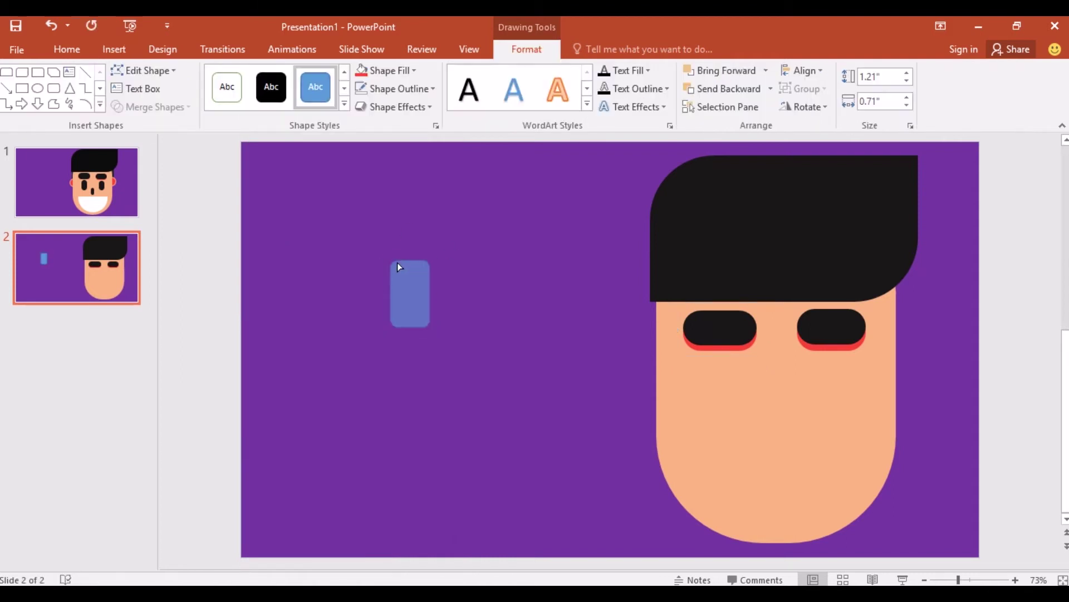
pyautogui.moveTo(396, 263); pyautogui.dragTo(412, 277)
# - Remove the eye shape's outline and fill it near-black
pyautogui.click(398, 89)
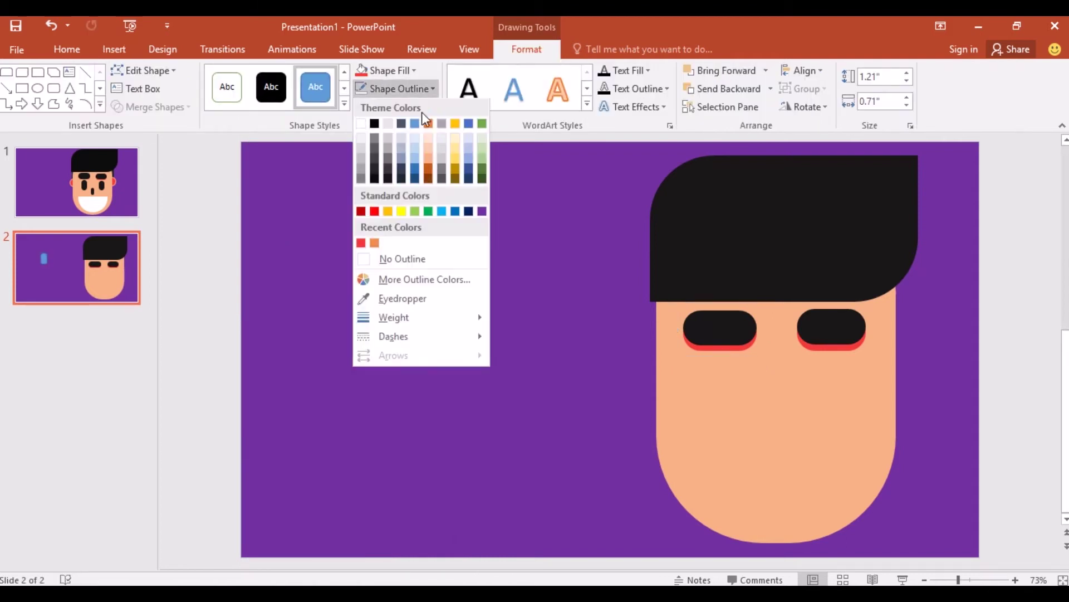
pyautogui.click(389, 260)
pyautogui.click(405, 70)
pyautogui.click(374, 103)
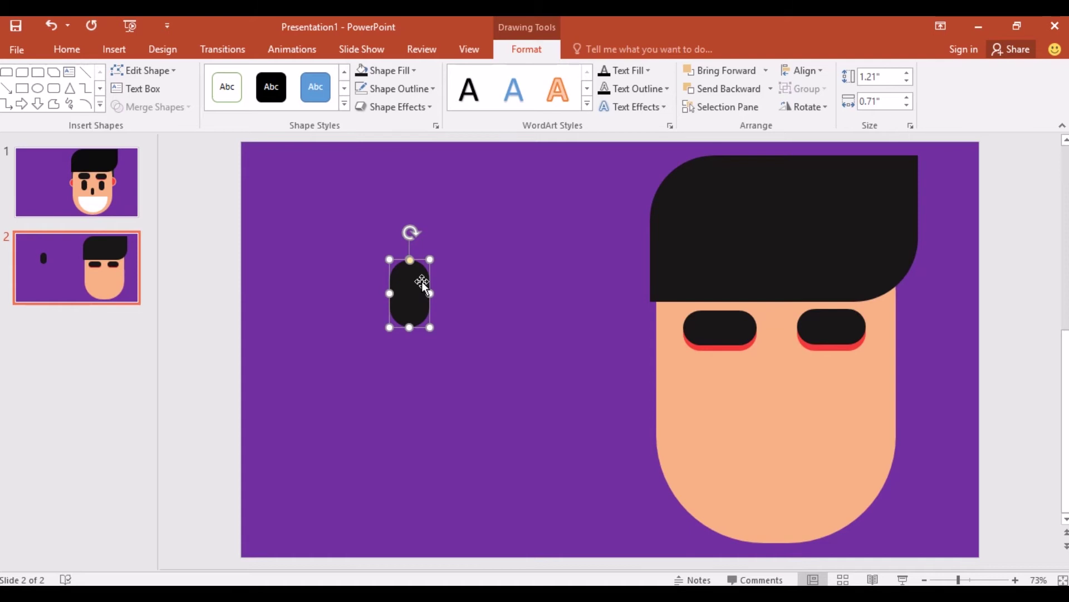
# - Duplicate the eye shape and place one eye under each eyebrow, aligned with each other
pyautogui.moveTo(422, 281); pyautogui.dragTo(845, 383)
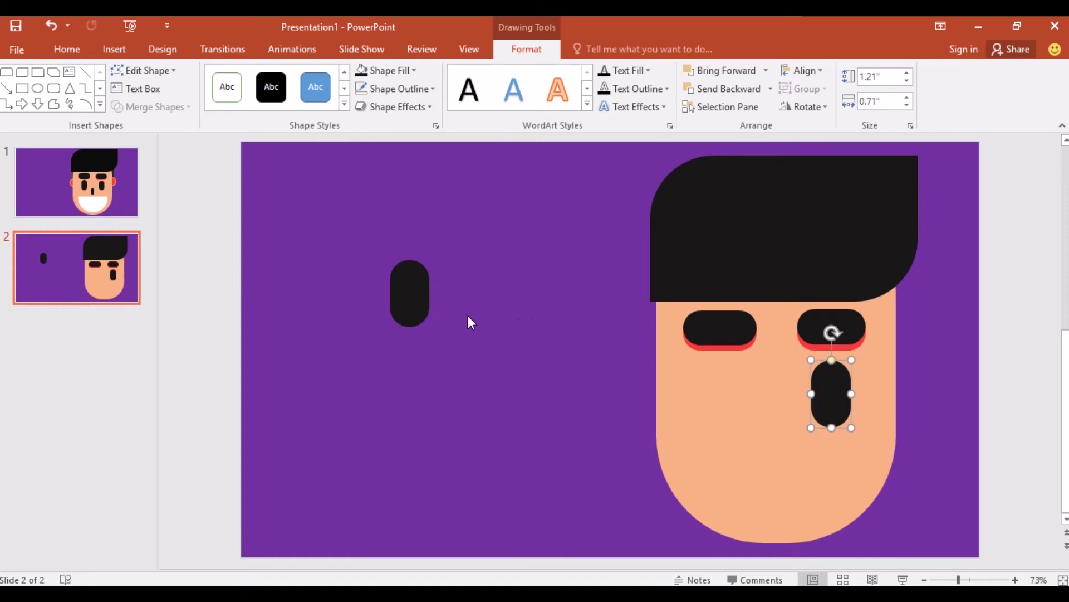
pyautogui.moveTo(417, 283); pyautogui.dragTo(728, 375)
pyautogui.moveTo(836, 386); pyautogui.dragTo(830, 379)
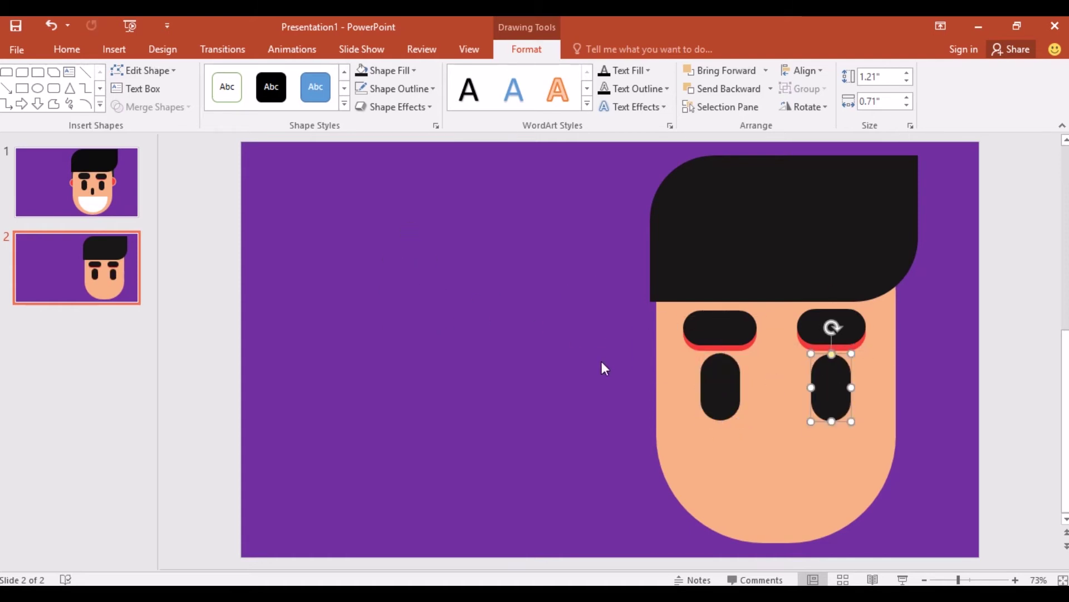
pyautogui.click(363, 234)
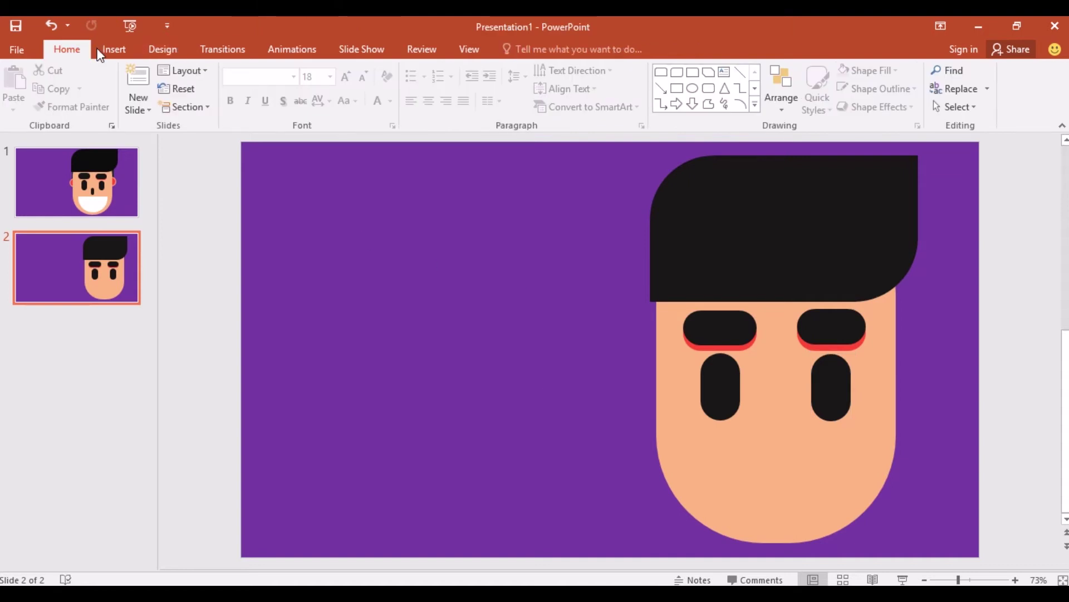
# - Draw a circle about 3.07" wide and position it on the empty left area of the slide
pyautogui.click(111, 49)
pyautogui.click(263, 83)
pyautogui.click(383, 143)
pyautogui.moveTo(406, 333)
pyautogui.mouseDown()
pyautogui.moveTo(454, 399)
pyautogui.moveTo(576, 503)
pyautogui.mouseUp()
pyautogui.moveTo(509, 434); pyautogui.dragTo(489, 358)
pyautogui.click(533, 397)
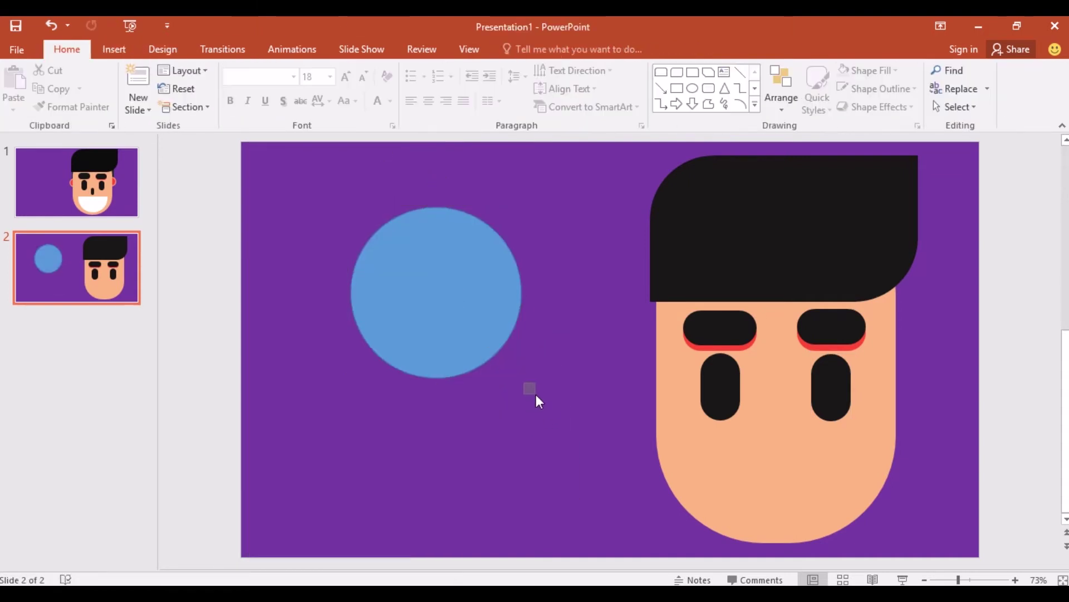
# - Draw a round single corner rectangle about 2.47" by 4.79" covering the circle's upper half
pyautogui.click(115, 49)
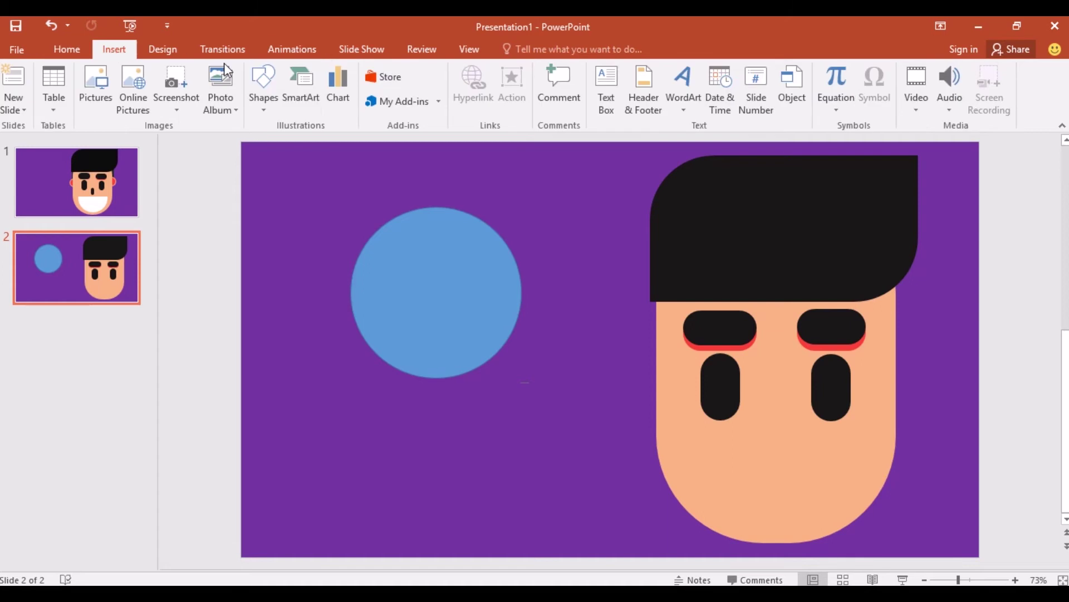
pyautogui.click(264, 104)
pyautogui.click(284, 144)
pyautogui.moveTo(313, 157); pyautogui.dragTo(580, 300)
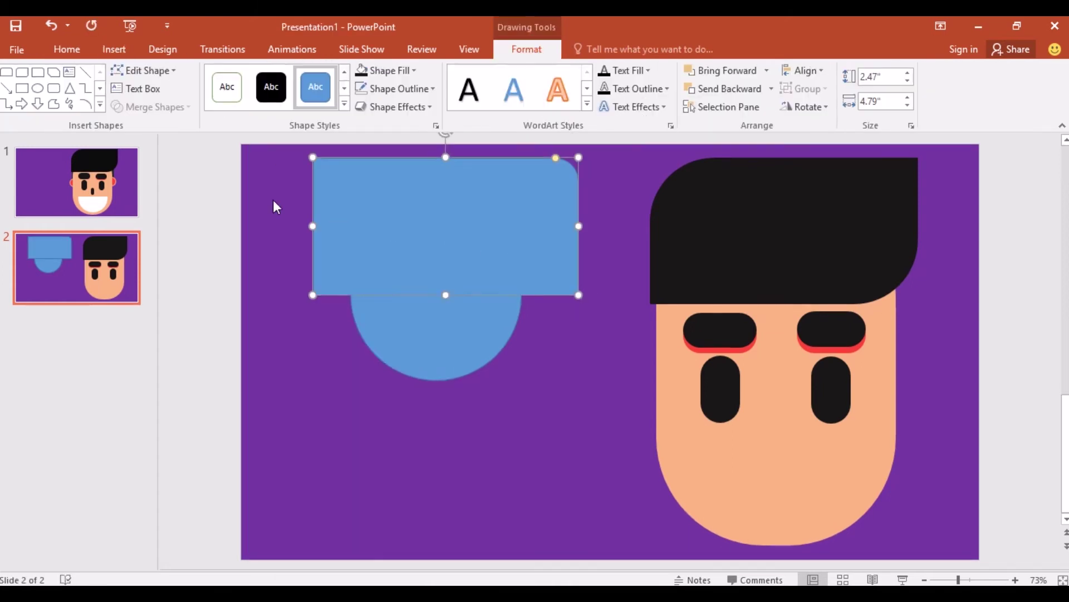
# - Merge the circle and the rectangle with Intersect to keep only the upper half circle
pyautogui.moveTo(280, 151)
pyautogui.mouseDown()
pyautogui.moveTo(563, 258)
pyautogui.moveTo(639, 394)
pyautogui.mouseUp()
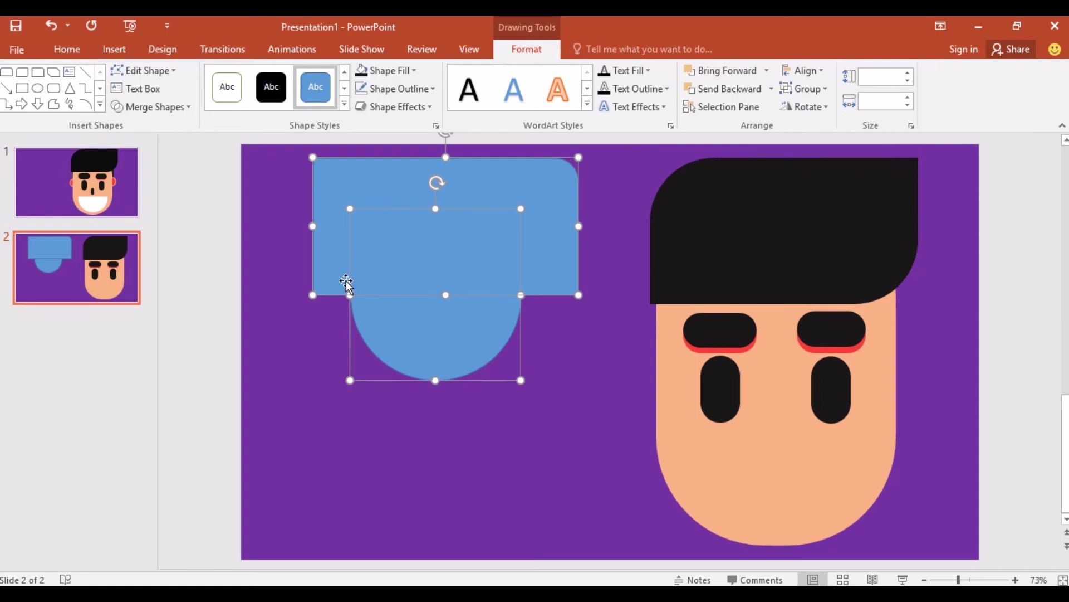
pyautogui.click(153, 106)
pyautogui.click(161, 185)
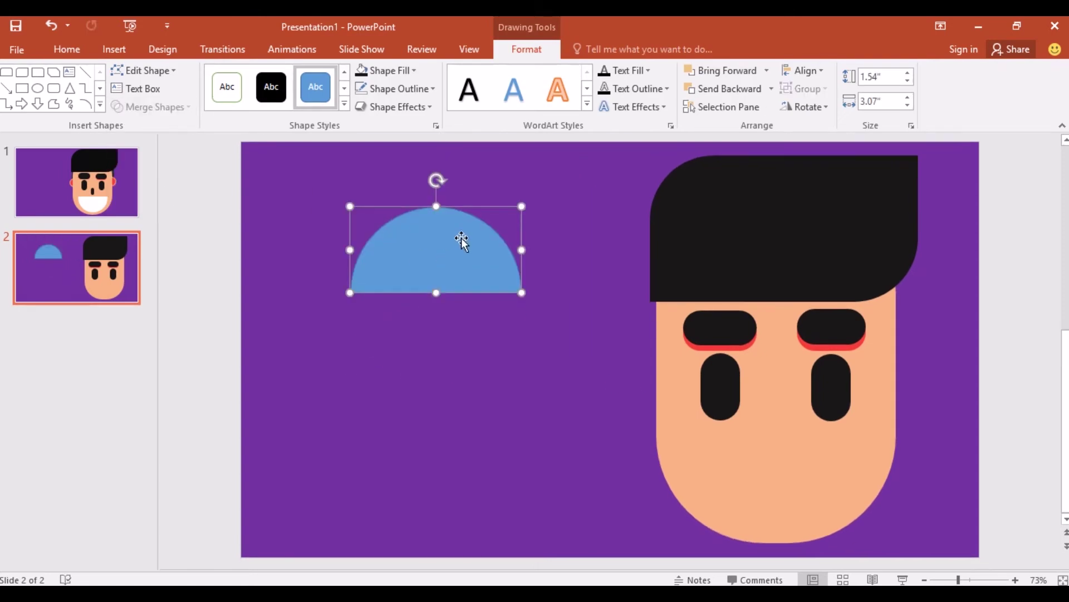
# - Rotate the half circle upside down and remove its outline
pyautogui.moveTo(439, 179); pyautogui.dragTo(438, 453)
pyautogui.click(421, 89)
pyautogui.click(404, 257)
# - Move the half circle onto the lower face as the mouth and fill it white
pyautogui.click(386, 70)
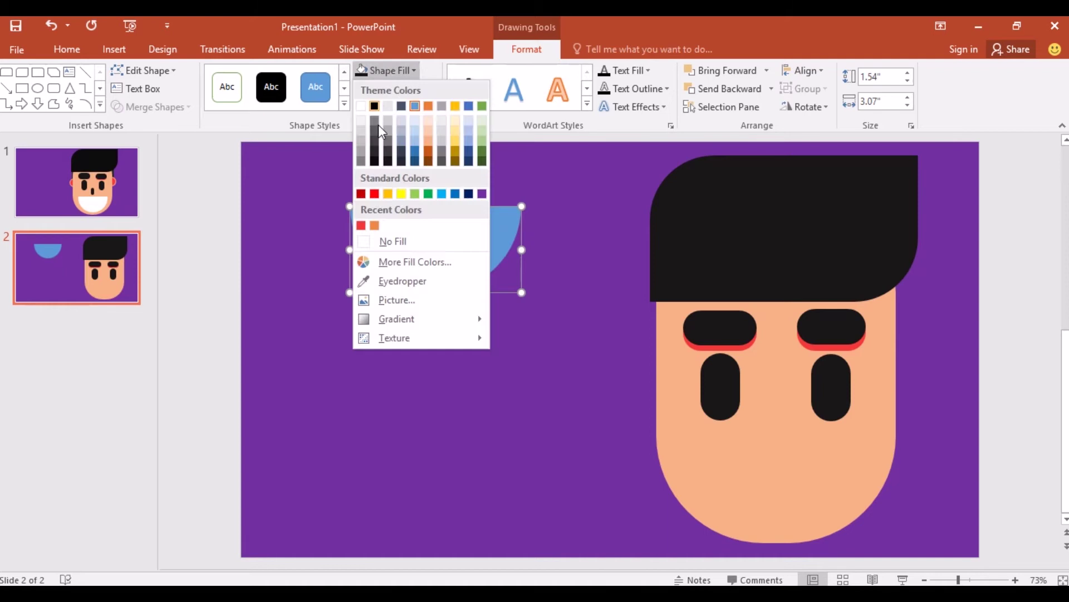
pyautogui.click(379, 124)
pyautogui.moveTo(482, 248); pyautogui.dragTo(761, 473)
pyautogui.click(415, 71)
pyautogui.click(358, 129)
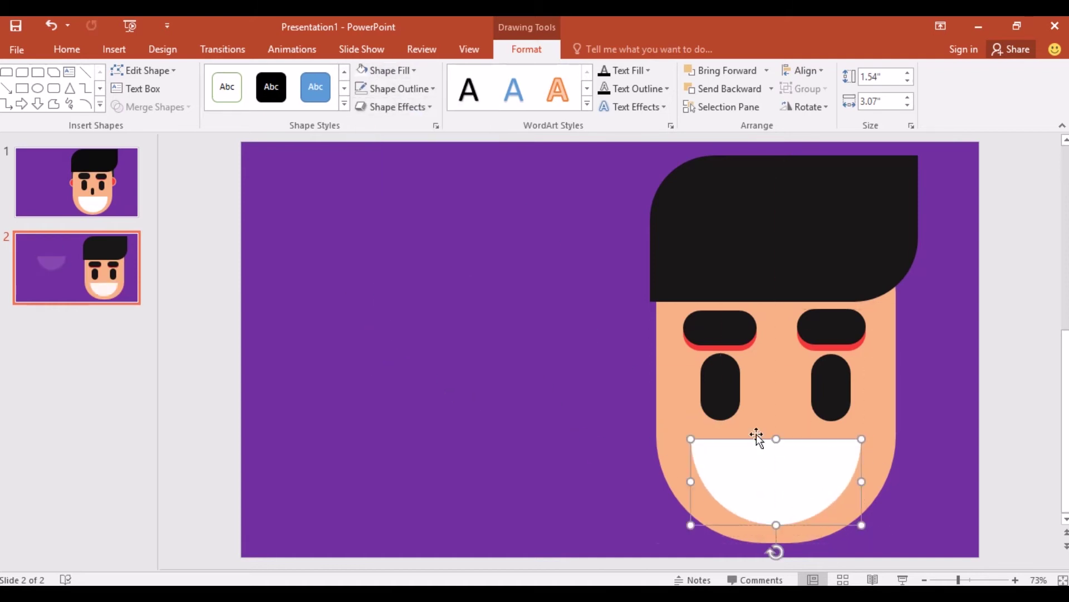
# - Nudge both eyebrows and both eyes slightly upward, keeping each pair level
pyautogui.moveTo(729, 326); pyautogui.dragTo(720, 318)
pyautogui.moveTo(835, 327); pyautogui.dragTo(837, 326)
pyautogui.moveTo(723, 318); pyautogui.dragTo(728, 317)
pyautogui.moveTo(721, 374); pyautogui.dragTo(721, 370)
pyautogui.moveTo(843, 393); pyautogui.dragTo(840, 386)
# - Narrow the mouth slightly from both sides and move it a little lower on the face
pyautogui.moveTo(793, 470); pyautogui.dragTo(793, 467)
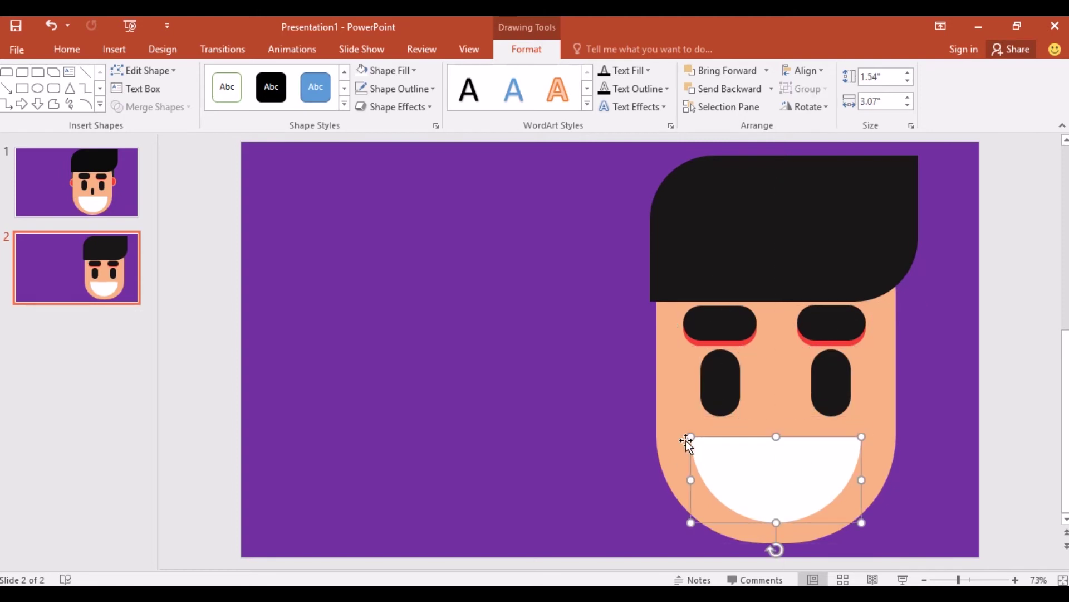
pyautogui.moveTo(689, 481); pyautogui.dragTo(693, 480)
pyautogui.moveTo(861, 480); pyautogui.dragTo(858, 480)
pyautogui.moveTo(776, 469); pyautogui.dragTo(778, 482)
pyautogui.click(400, 316)
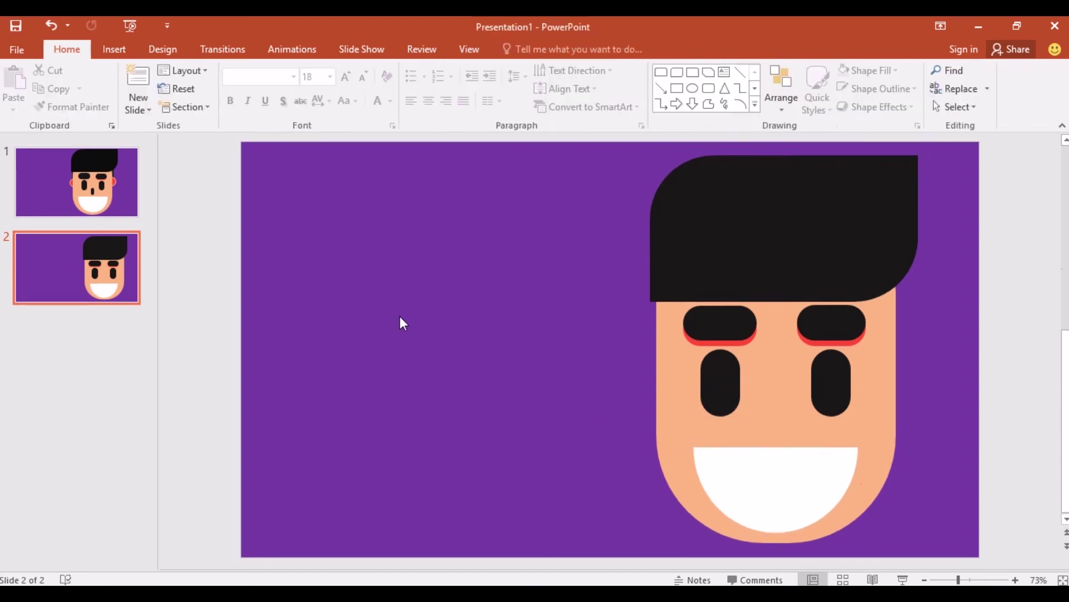
# - Draw a narrow upright rounded rectangle about 1.51" by 0.36" on the empty left area of the slide
pyautogui.click(114, 49)
pyautogui.click(264, 89)
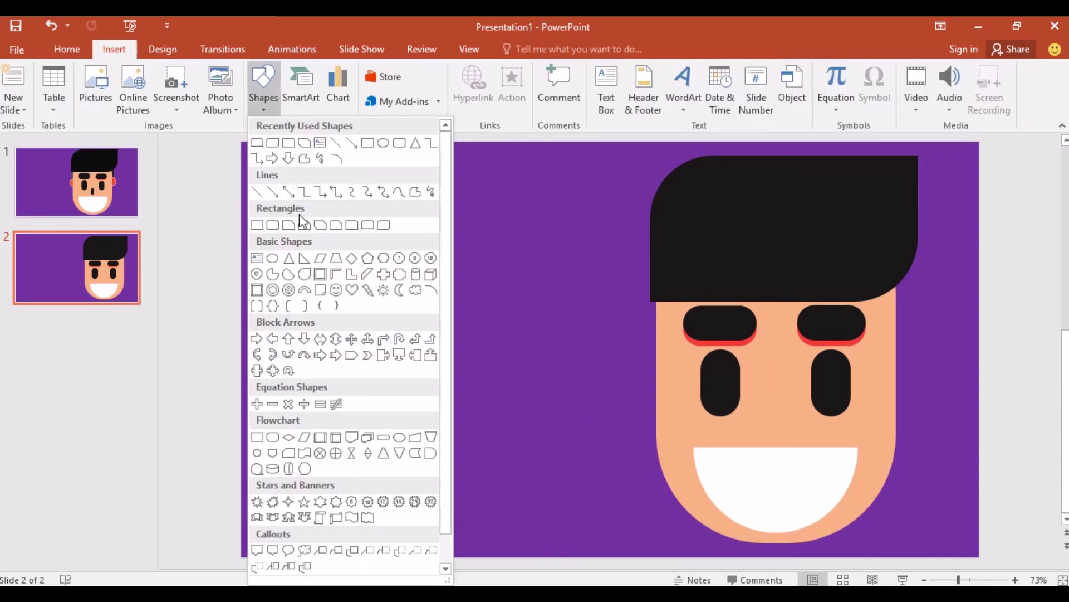
pyautogui.click(273, 225)
pyautogui.moveTo(404, 245); pyautogui.dragTo(423, 329)
# - Remove the narrow rounded rectangle's outline and fill it dark grey
pyautogui.click(432, 89)
pyautogui.click(412, 258)
pyautogui.click(390, 70)
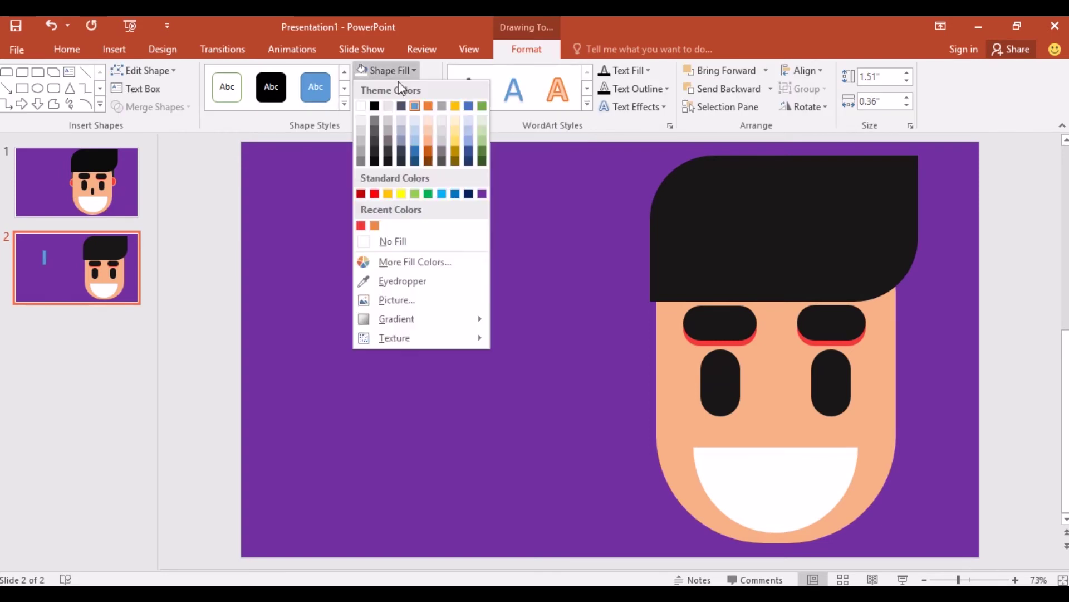
pyautogui.click(388, 151)
# - Duplicate the dark grey strip, place one at the face's left edge just below the hair, and send it to the back as a sideburn
pyautogui.moveTo(414, 283); pyautogui.dragTo(658, 321)
pyautogui.rightClick(659, 320)
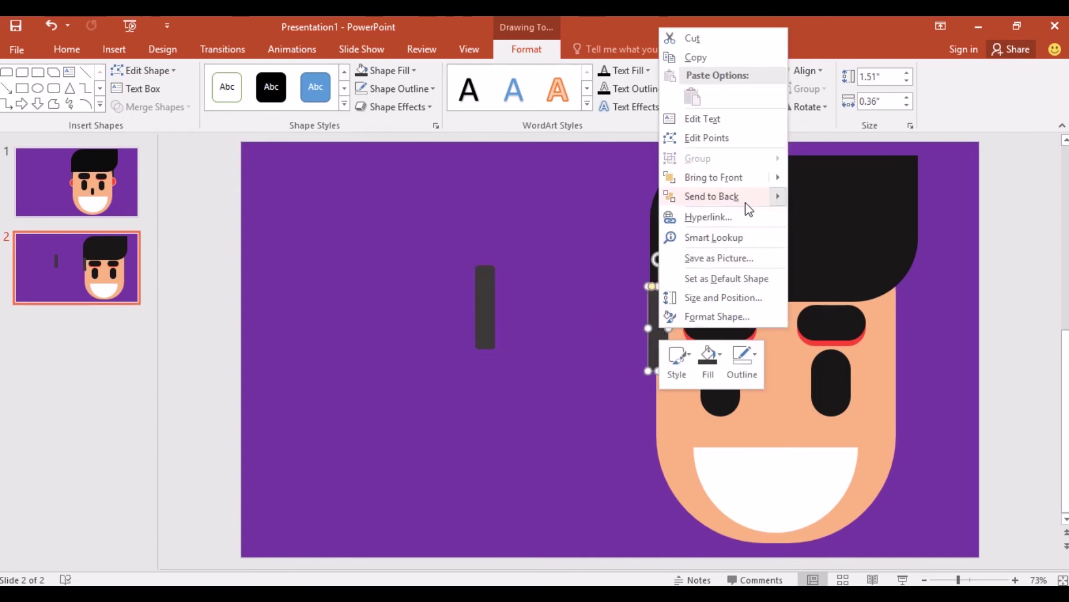
pyautogui.click(852, 177)
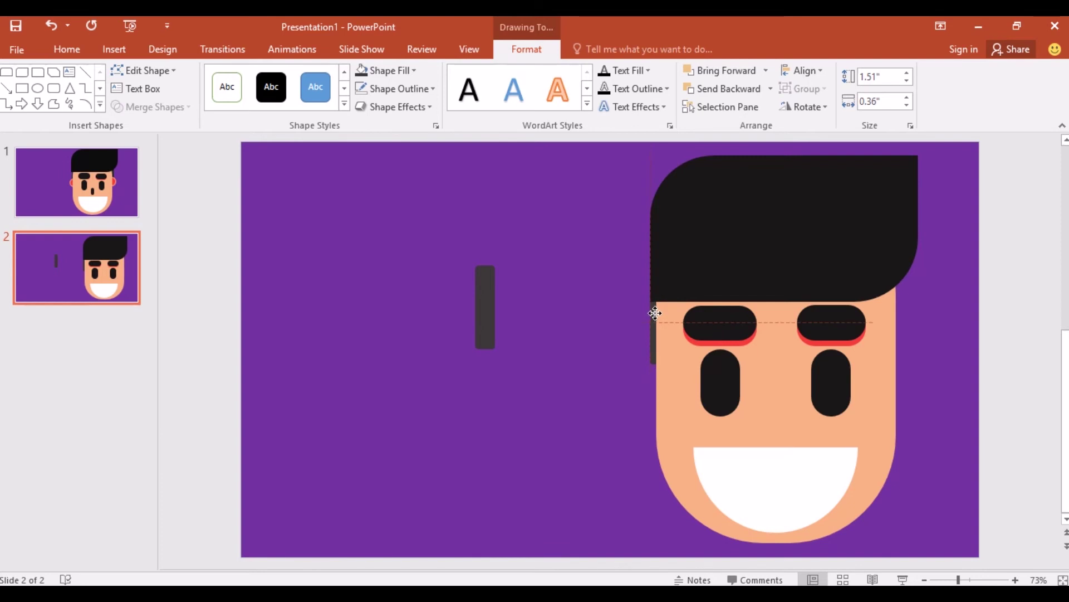
# - Move the remaining dark grey strip to the face's right edge below the hair and send it to the back
pyautogui.moveTo(477, 324)
pyautogui.mouseDown()
pyautogui.moveTo(902, 322)
pyautogui.moveTo(891, 331)
pyautogui.moveTo(897, 308)
pyautogui.mouseUp()
pyautogui.rightClick(891, 331)
pyautogui.moveTo(997, 197)
pyautogui.click(882, 200)
pyautogui.click(943, 316)
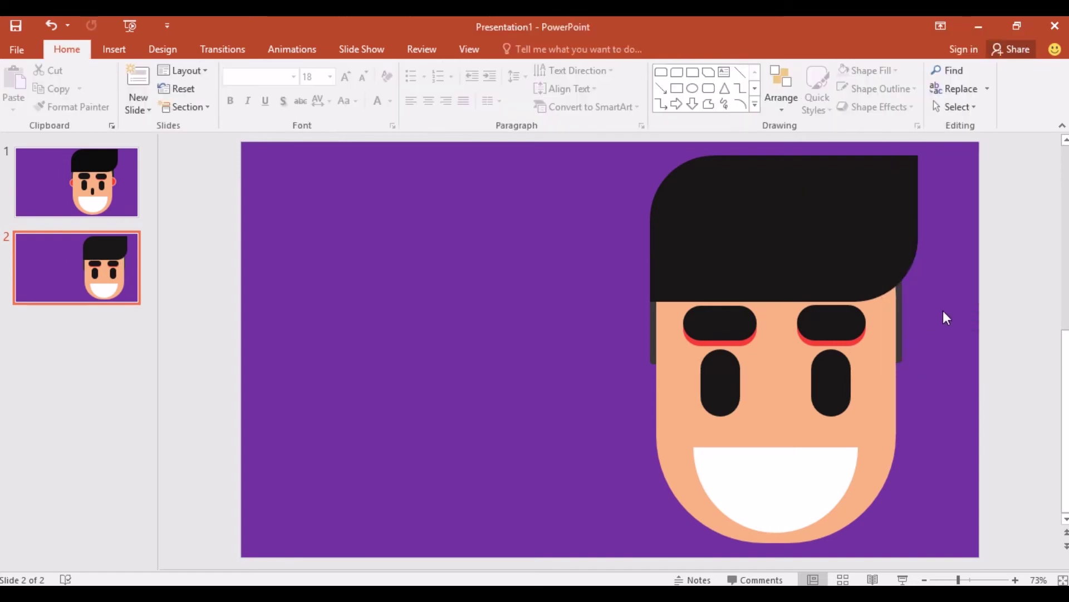
# - Draw a circle about 1.81" by 1.79" on the empty area left of the face
pyautogui.click(103, 51)
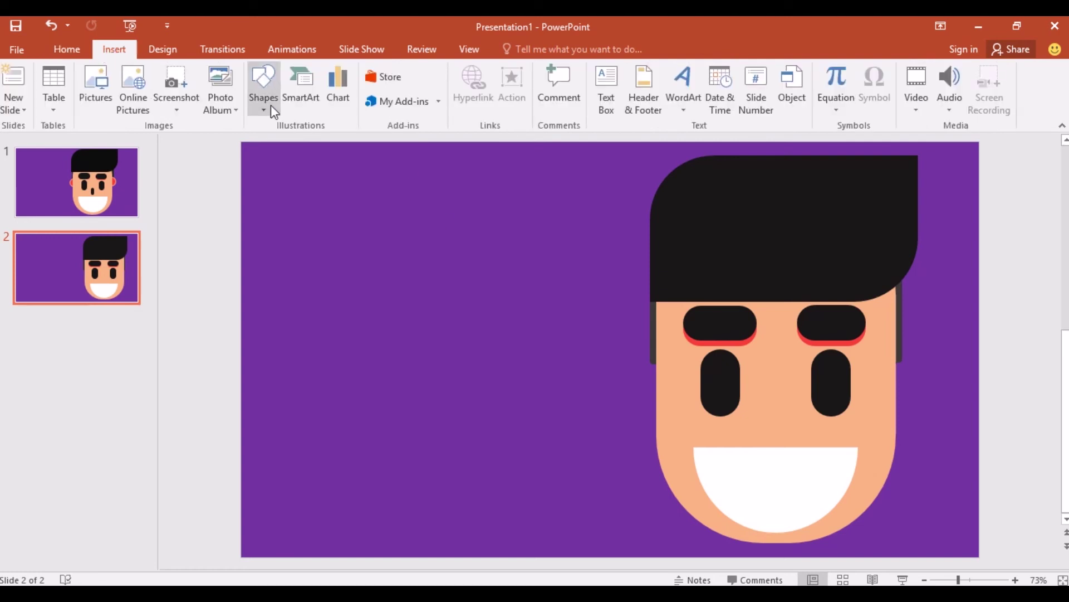
pyautogui.click(269, 103)
pyautogui.click(273, 258)
pyautogui.moveTo(449, 272); pyautogui.dragTo(549, 373)
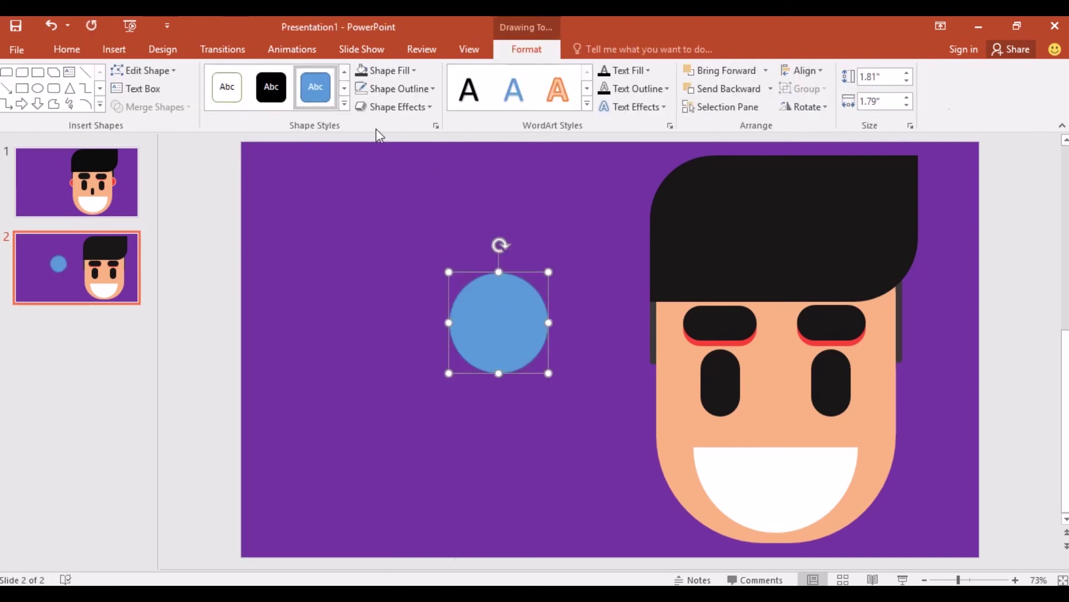
# - Fill the circle with the light orange of the face and remove its outline
pyautogui.click(110, 53)
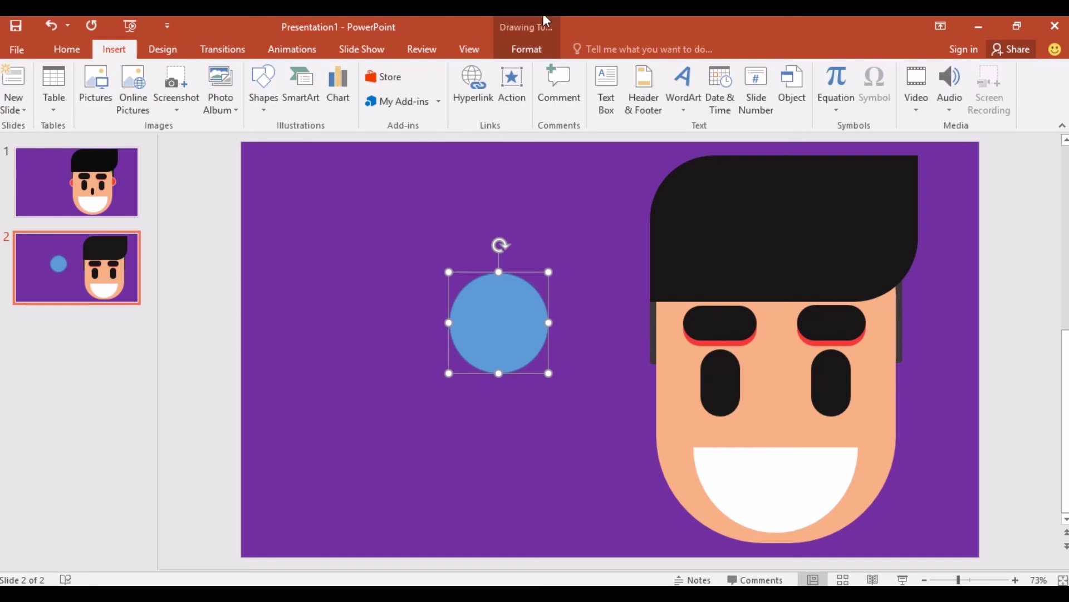
pyautogui.click(535, 48)
pyautogui.click(404, 78)
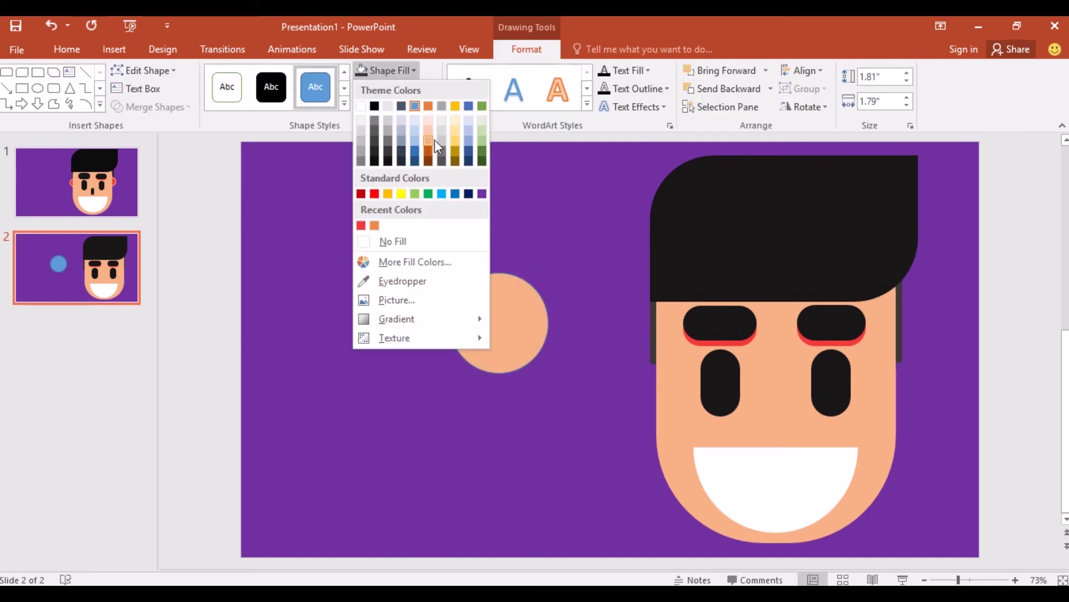
pyautogui.click(429, 143)
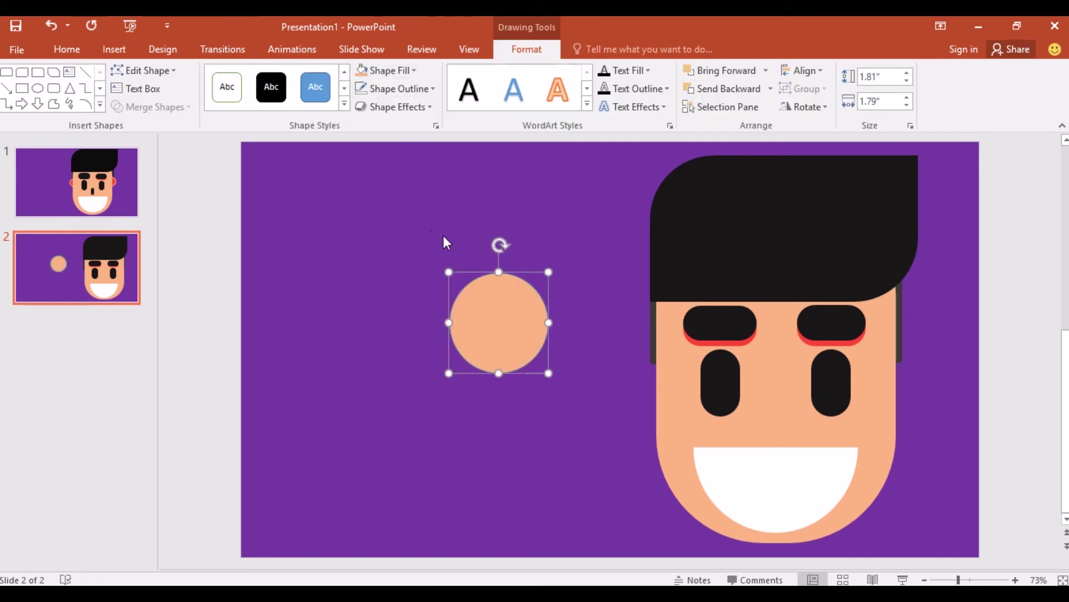
pyautogui.click(406, 89)
pyautogui.click(396, 259)
# - Duplicate the light orange circle, shrink the copy to about 1.34" by 1.54", and fill it red
pyautogui.moveTo(486, 310)
pyautogui.mouseDown()
pyautogui.moveTo(493, 331)
pyautogui.moveTo(486, 324)
pyautogui.mouseUp()
pyautogui.moveTo(549, 372); pyautogui.dragTo(534, 340)
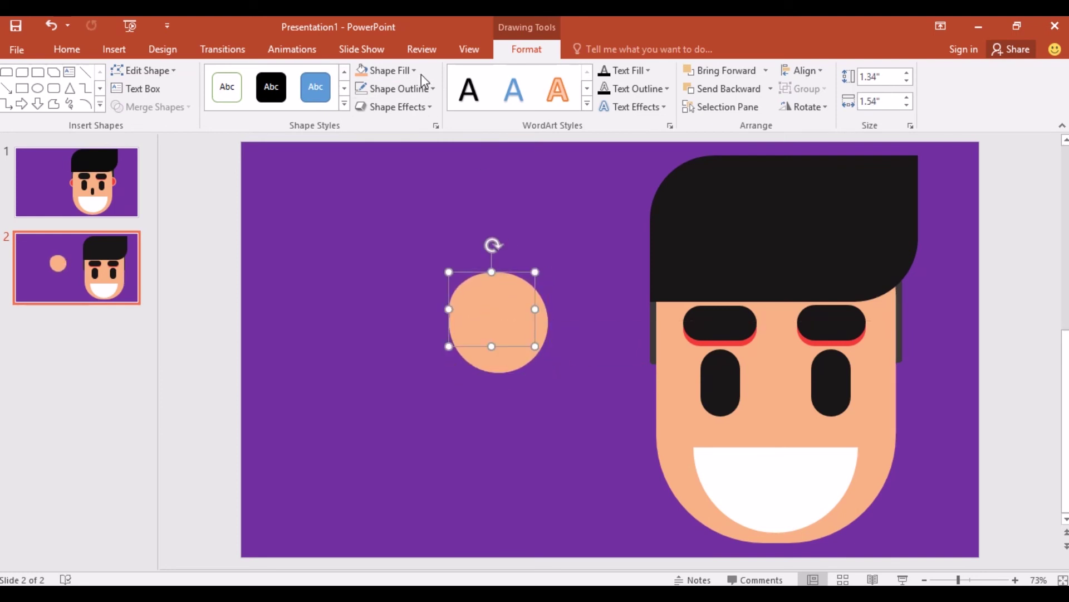
pyautogui.click(415, 71)
pyautogui.click(364, 221)
# - Resize and centre the red circle inside the light orange one, leaving an even thin rim all around
pyautogui.moveTo(498, 293); pyautogui.dragTo(504, 323)
pyautogui.moveTo(499, 360); pyautogui.dragTo(499, 368)
pyautogui.moveTo(503, 327); pyautogui.dragTo(499, 323)
pyautogui.moveTo(499, 278); pyautogui.dragTo(500, 277)
pyautogui.moveTo(499, 367); pyautogui.dragTo(498, 323)
# - Group the two circles into one ear about 1.07" across and duplicate it
pyautogui.moveTo(409, 234); pyautogui.dragTo(666, 368)
pyautogui.rightClick(519, 322)
pyautogui.moveTo(626, 412)
pyautogui.click(669, 413)
pyautogui.rightClick(473, 289)
pyautogui.press('Escape')
pyautogui.hotkey('ctrl', 'd')
# - Place one ear at the face's left edge beside the eye and send it to the back
pyautogui.rightClick(667, 367)
pyautogui.moveTo(718, 273)
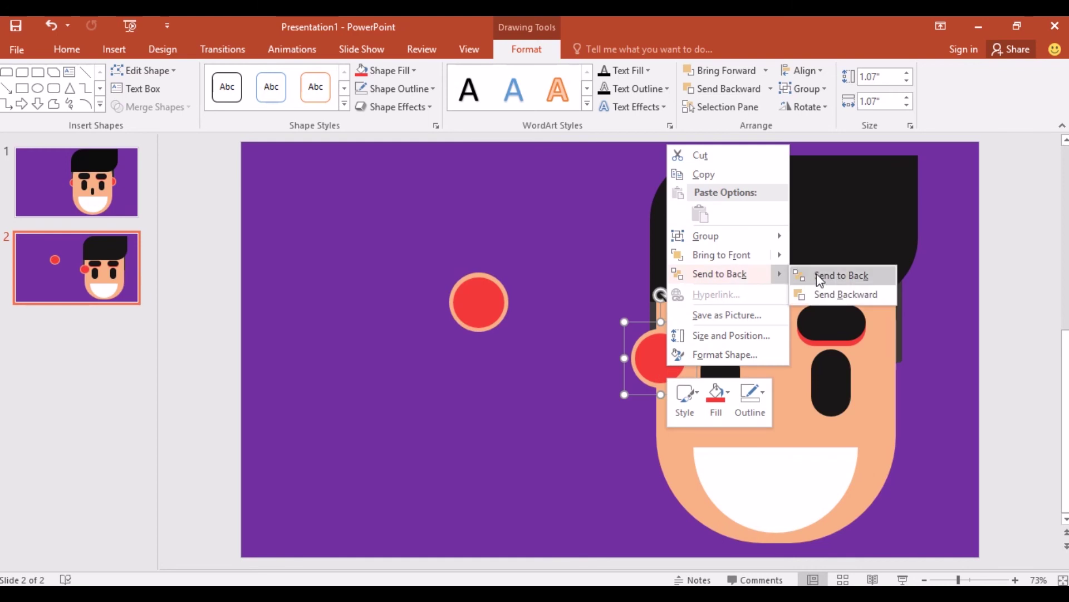
pyautogui.click(823, 276)
# - Send the left sideburn behind the ear and nudge the left ear slightly upward
pyautogui.click(654, 348)
pyautogui.rightClick(653, 347)
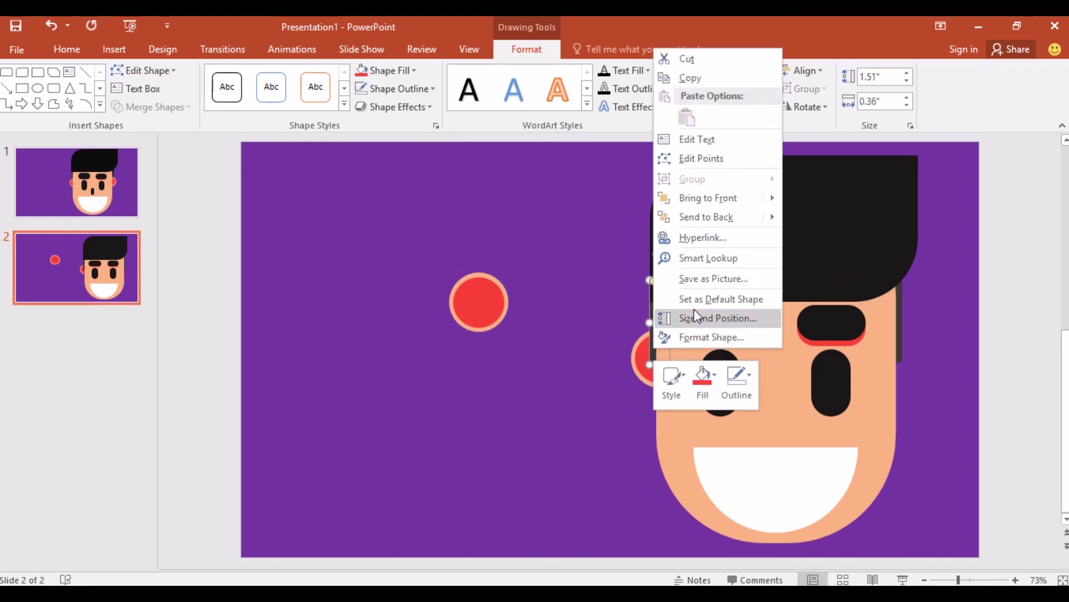
pyautogui.moveTo(755, 215)
pyautogui.click(805, 218)
pyautogui.moveTo(644, 359); pyautogui.dragTo(646, 352)
# - Move the other ear to the face's right edge, level with the left one, and send it to the back
pyautogui.moveTo(483, 306); pyautogui.dragTo(896, 355)
pyautogui.rightClick(896, 357)
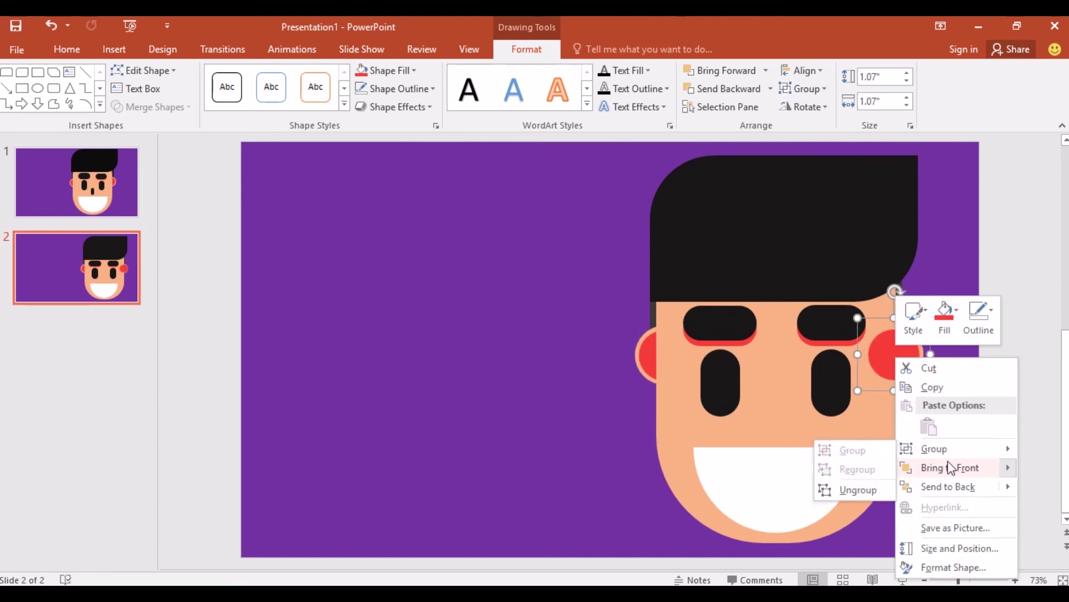
pyautogui.click(939, 487)
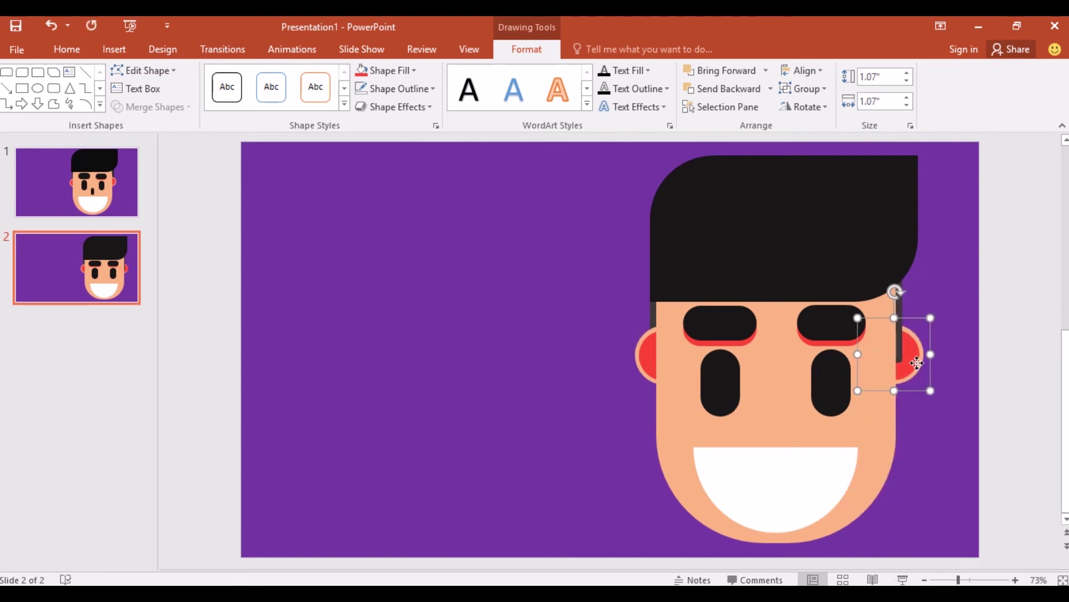
# - Send the right sideburn behind the ear and nudge the right ear slightly inward toward the face
pyautogui.click(896, 339)
pyautogui.rightClick(896, 340)
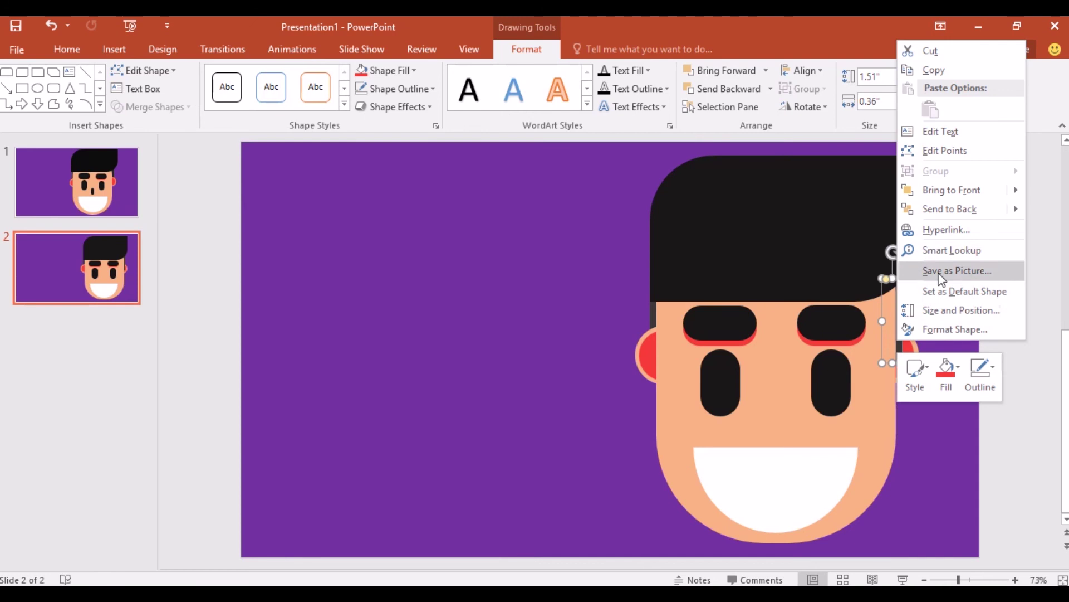
pyautogui.moveTo(914, 216)
pyautogui.click(835, 211)
pyautogui.click(914, 351)
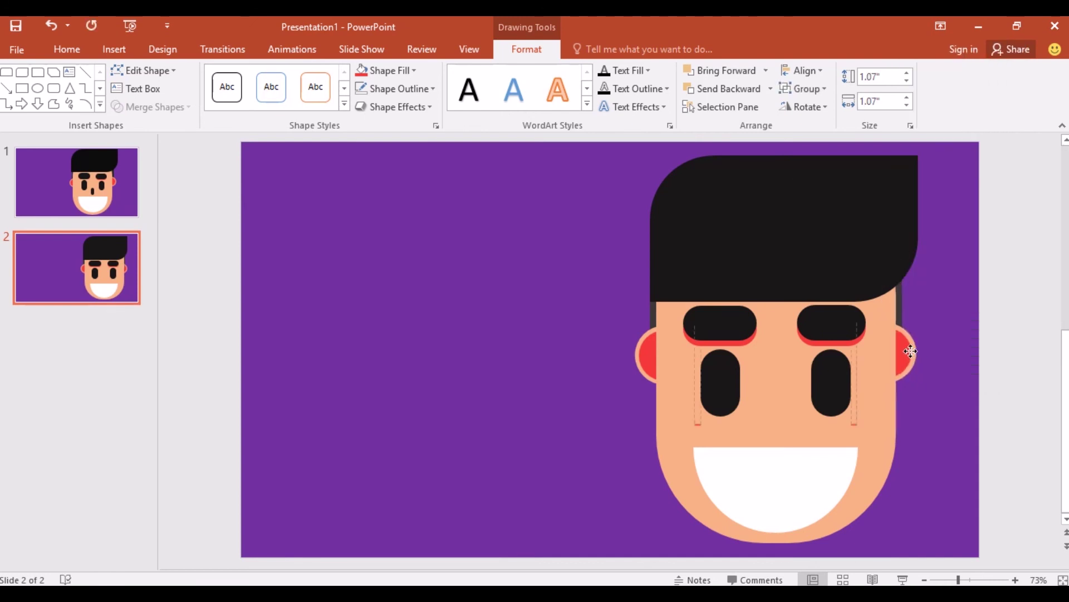
pyautogui.click(953, 309)
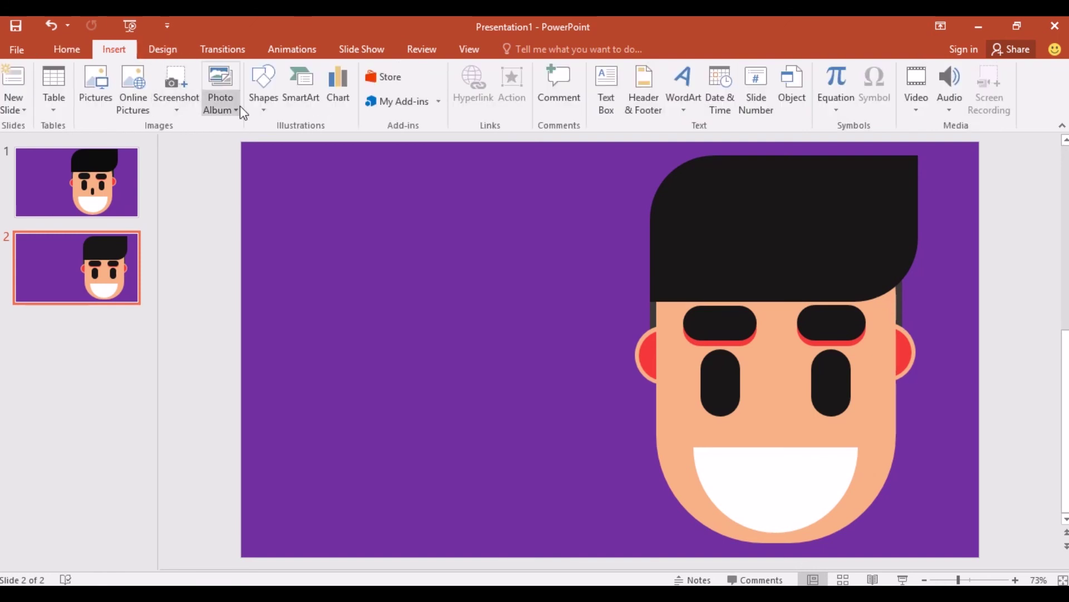
# - Draw a small upright rounded rectangle about 1.1" by 0.44" left of the face and remove its outline
pyautogui.click(264, 83)
pyautogui.click(287, 227)
pyautogui.moveTo(412, 290)
pyautogui.mouseDown()
pyautogui.moveTo(434, 353)
pyautogui.moveTo(417, 350)
pyautogui.mouseUp()
pyautogui.click(412, 88)
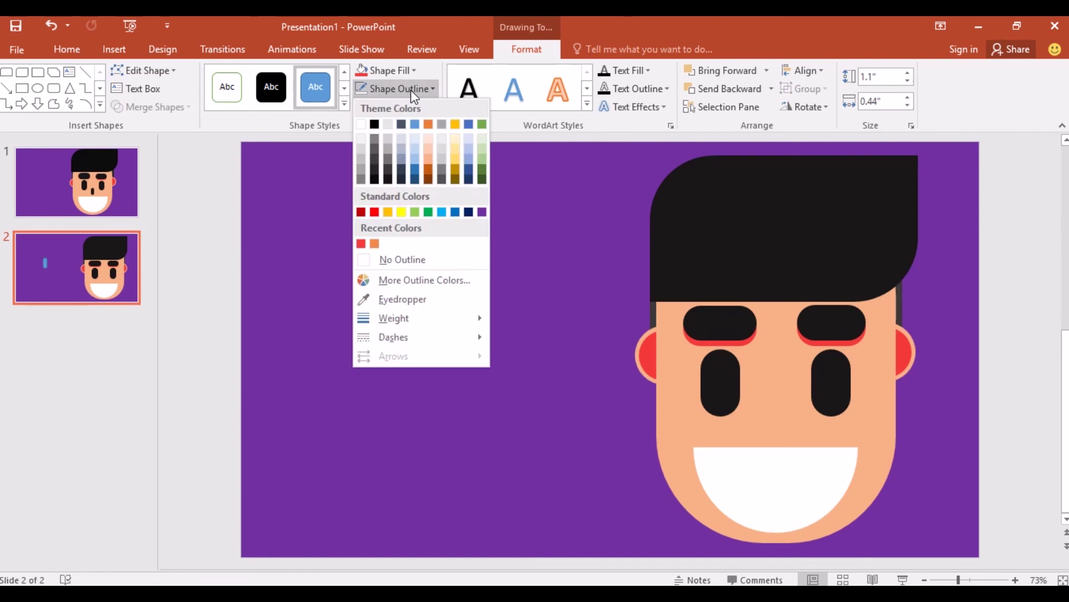
pyautogui.click(396, 258)
# - Fill the small rounded rectangle near-black and place it centred between the eyes and the mouth as the nose
pyautogui.click(408, 71)
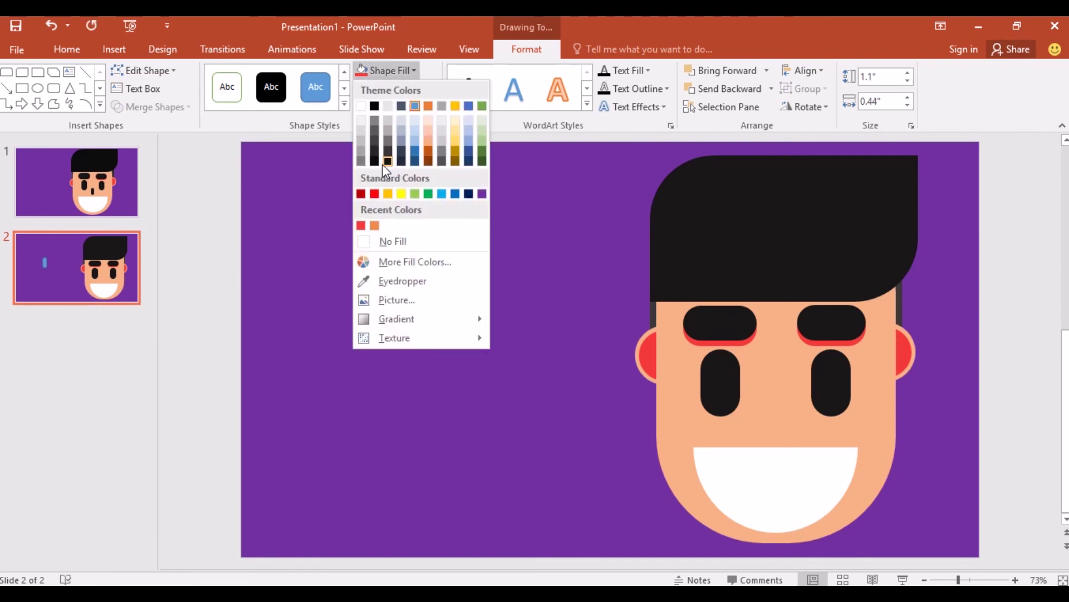
pyautogui.click(384, 163)
pyautogui.moveTo(419, 317); pyautogui.dragTo(778, 411)
pyautogui.click(533, 383)
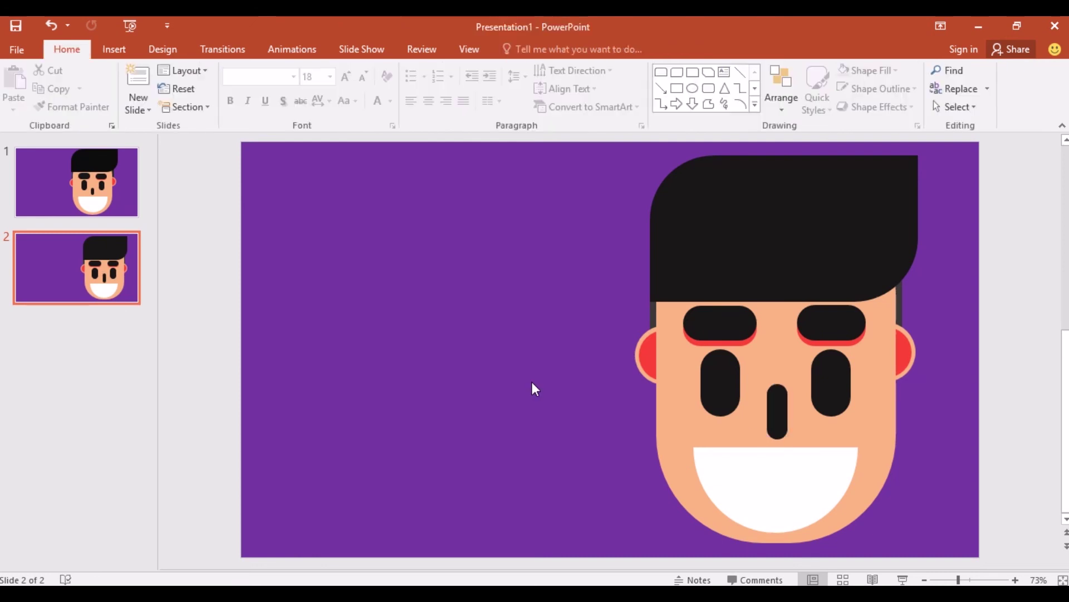
# - Select all parts of the character, move them together to the middle of the slide, and present the slide full screen
pyautogui.moveTo(599, 160); pyautogui.dragTo(951, 557)
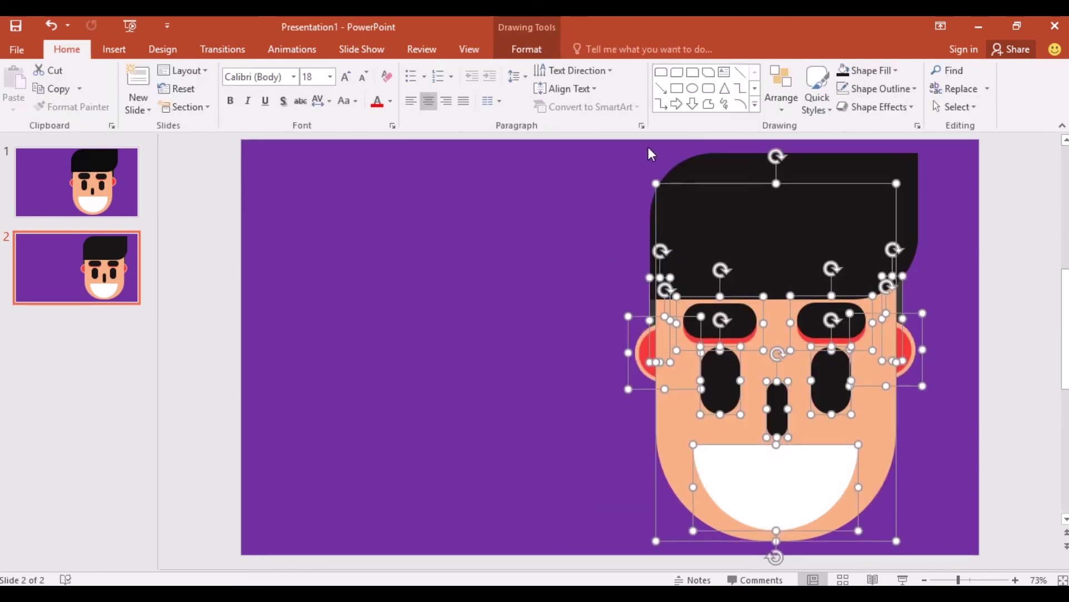
pyautogui.moveTo(630, 139); pyautogui.dragTo(983, 260)
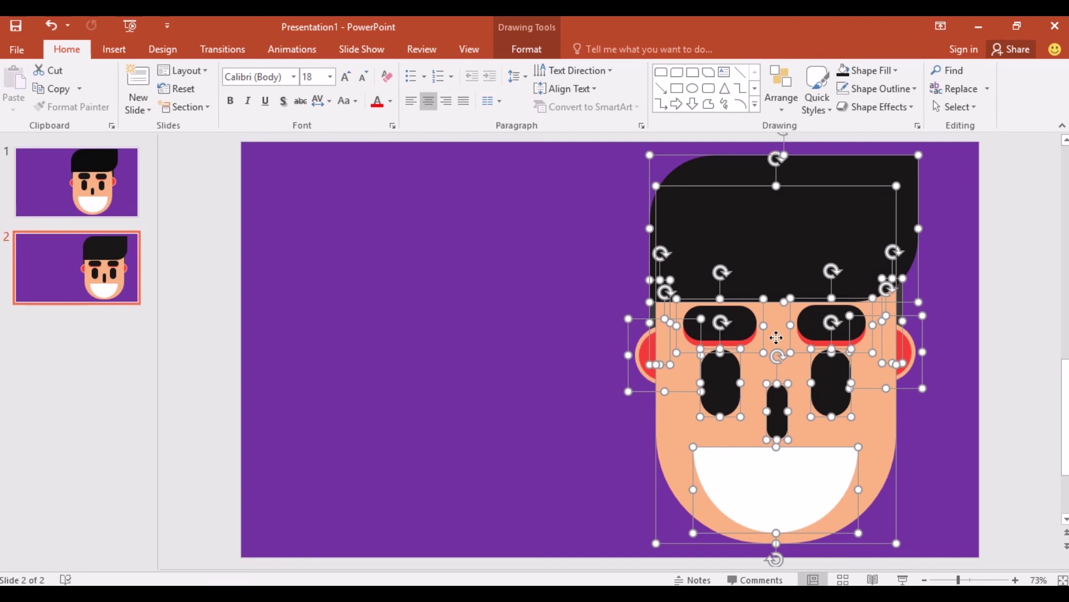
pyautogui.moveTo(777, 337); pyautogui.dragTo(594, 337)
pyautogui.click(883, 316)
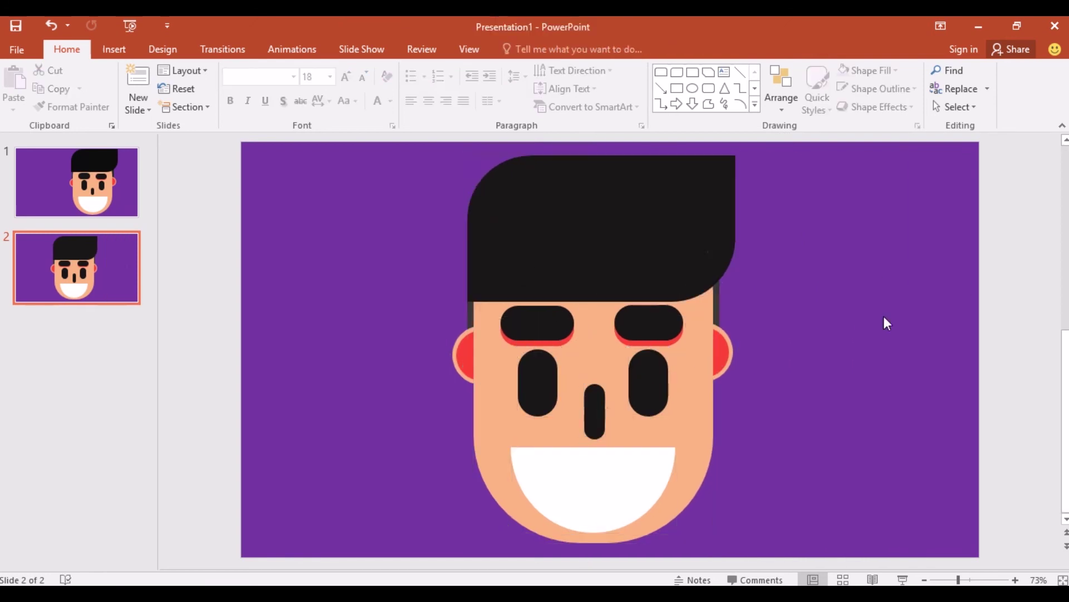
pyautogui.click(903, 579)
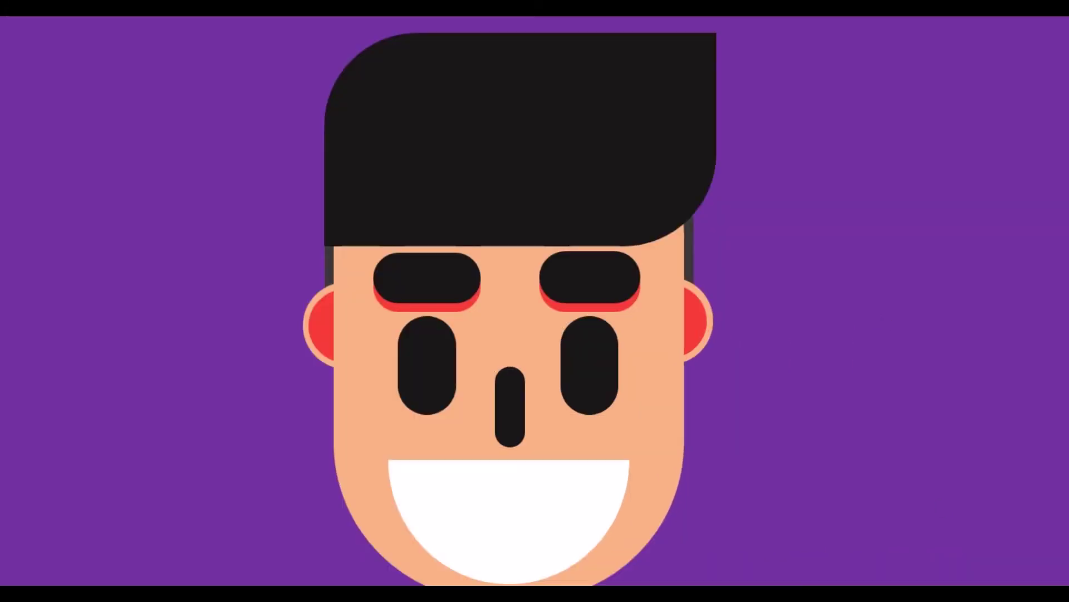